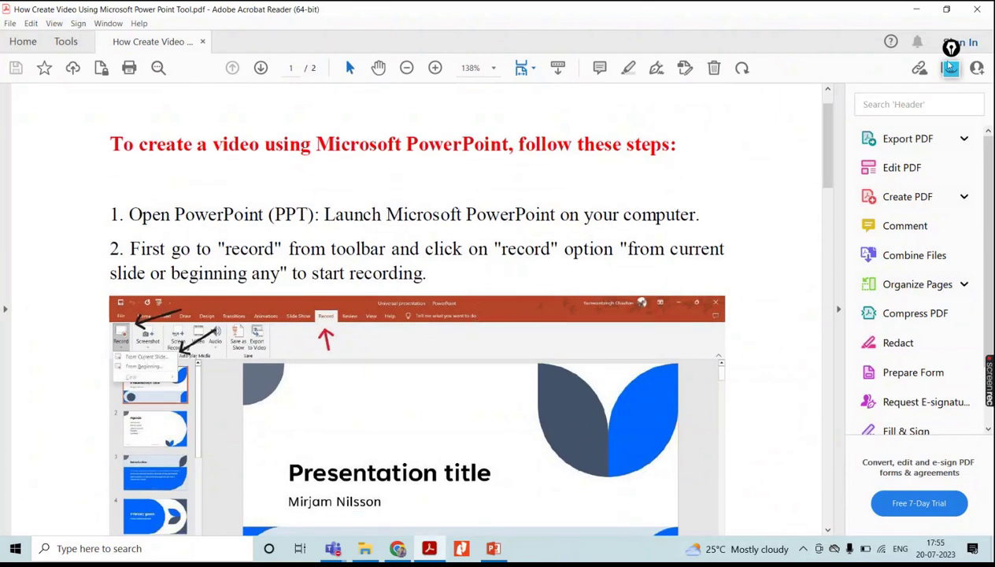
Underline 'create a video and using' in the heading and 'Open PowerPoint' in step 1.
click(950, 67)
click(951, 101)
drag(161, 159, 634, 166)
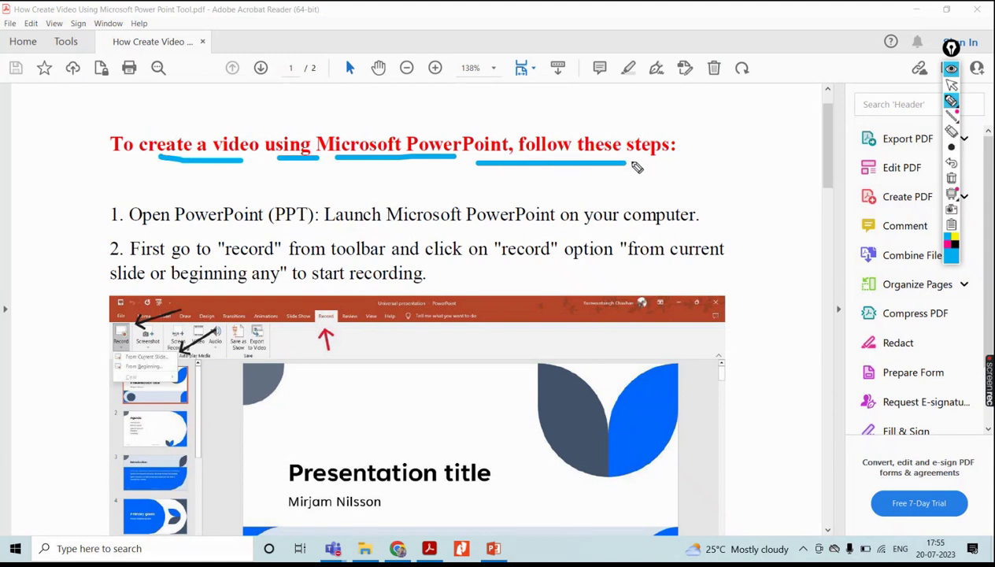
drag(130, 230, 699, 231)
Clear the highlighter marks and switch to the Sample of PPT folder in File Explorer.
click(951, 178)
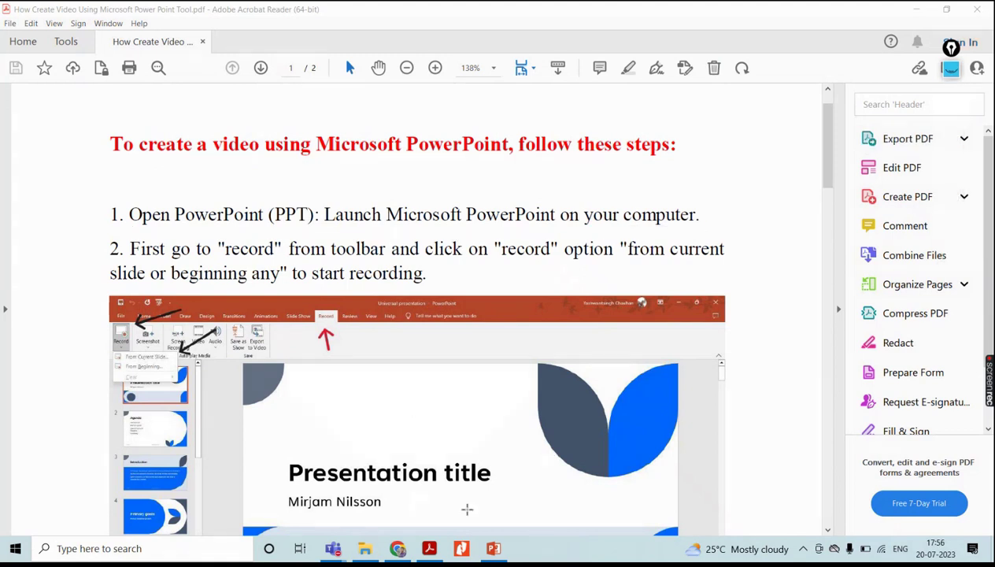
click(367, 550)
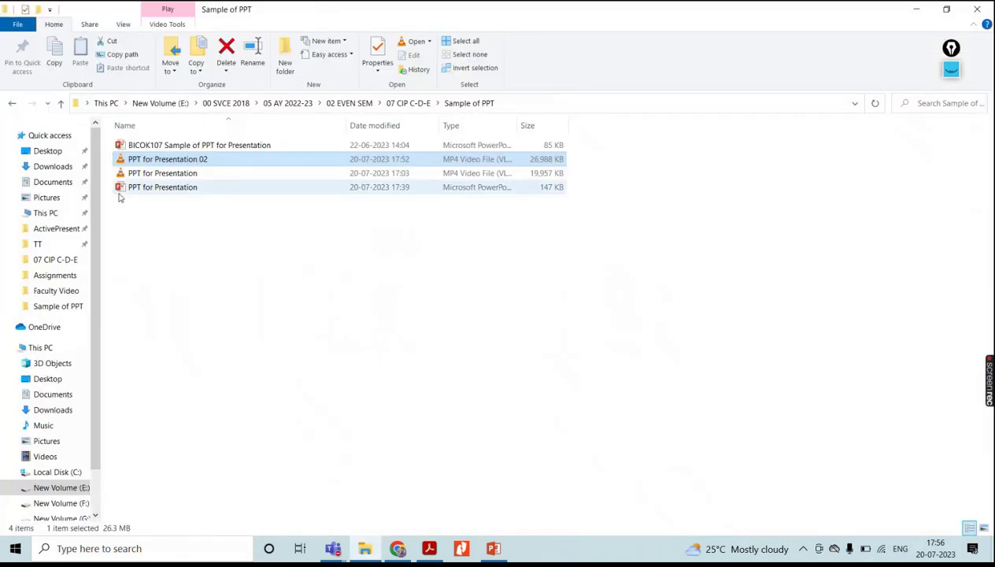
Open the PPT for Presentation file, then go back to the PDF guide and scroll toward step 3.
double_click(165, 188)
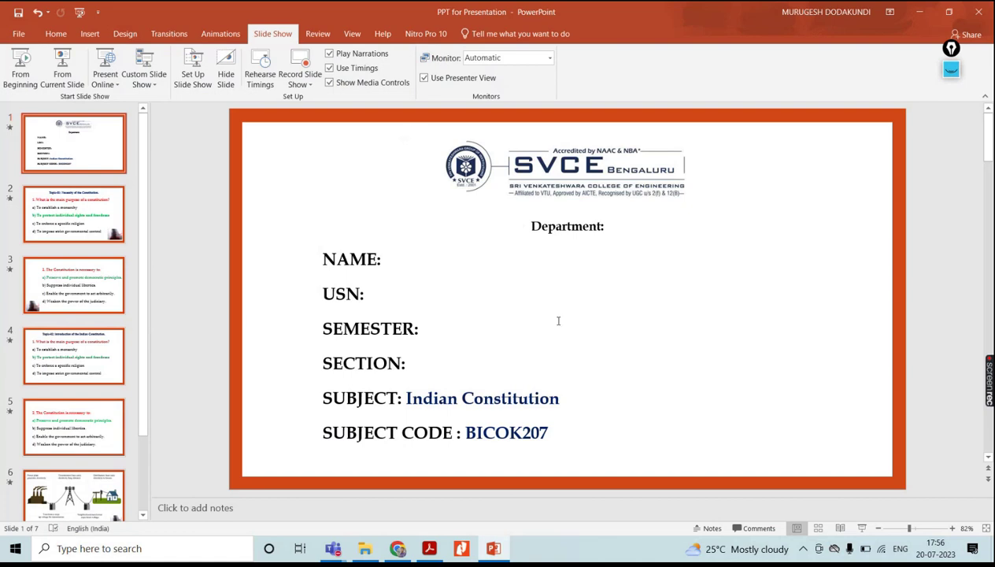
click(430, 549)
scroll(350, 139, down, 5)
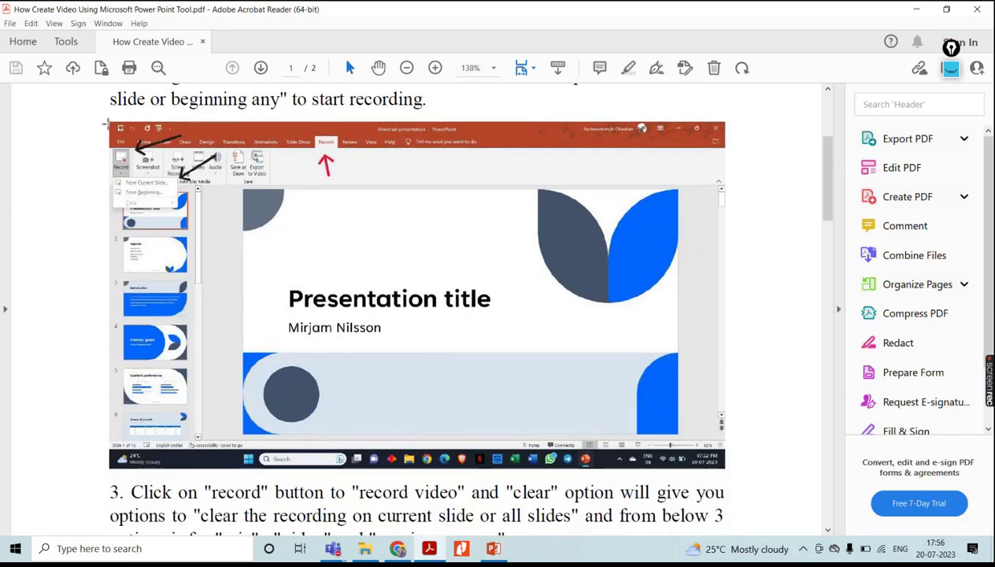
Mark the Record tab, Record button, recording options and slide title on the guide's screenshot.
drag(113, 126, 715, 158)
click(510, 230)
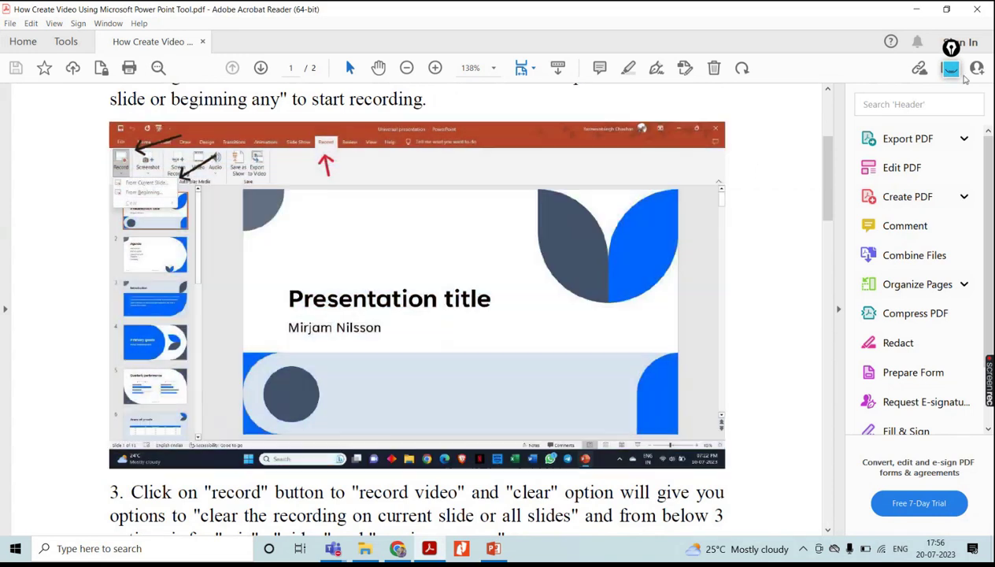
click(951, 69)
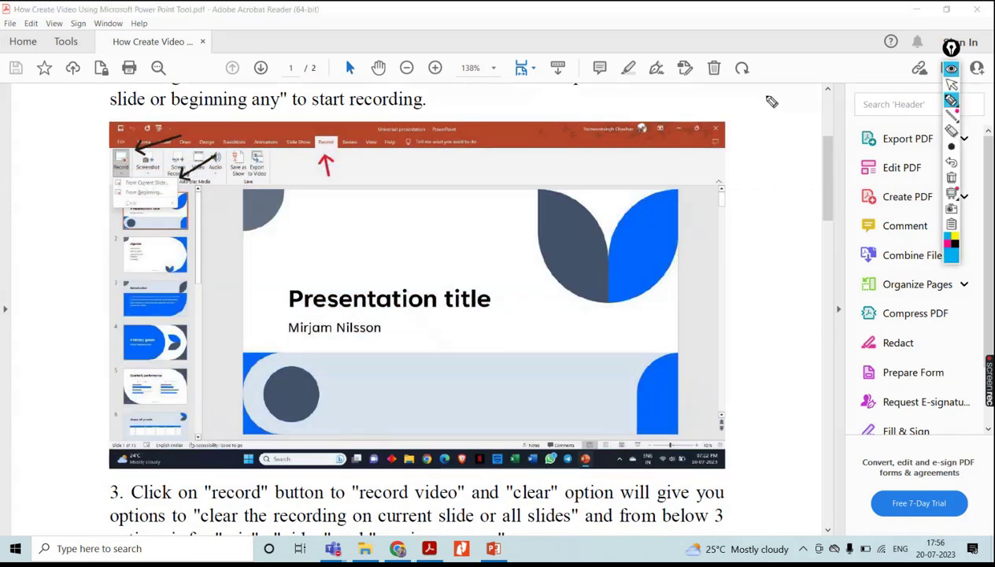
drag(321, 127, 363, 120)
drag(303, 191, 363, 177)
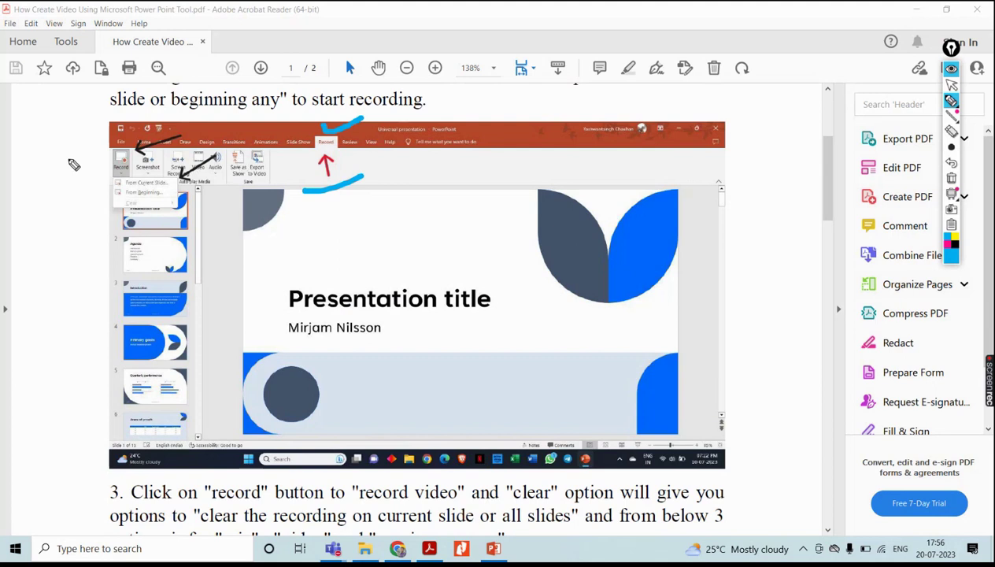
mouse_move(62, 167)
mouse_down()
mouse_move(109, 167)
mouse_move(171, 195)
mouse_move(191, 186)
mouse_move(143, 163)
mouse_move(96, 183)
mouse_move(104, 198)
mouse_up()
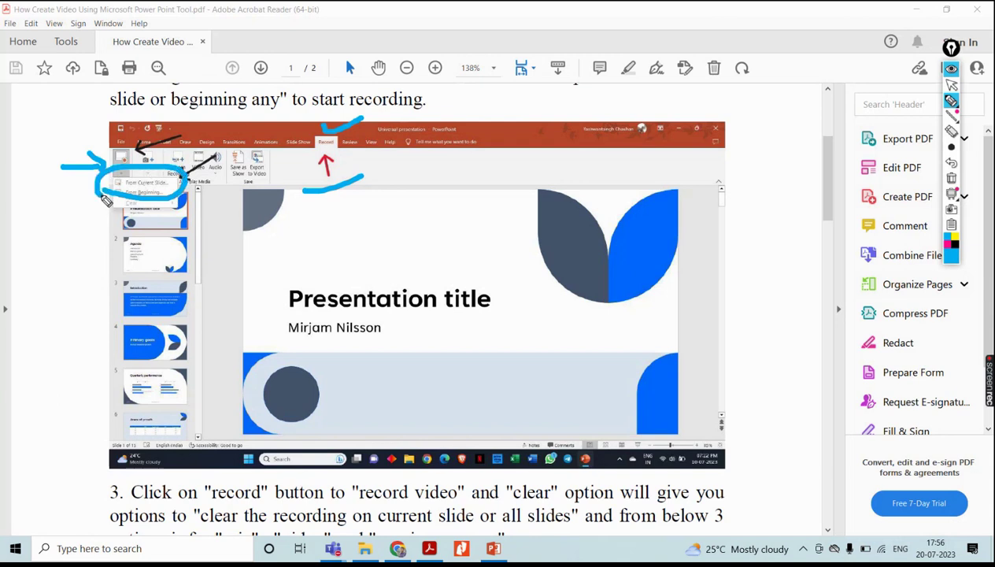
mouse_move(522, 265)
mouse_down()
mouse_move(275, 284)
mouse_move(283, 354)
mouse_move(566, 322)
mouse_move(482, 263)
mouse_up()
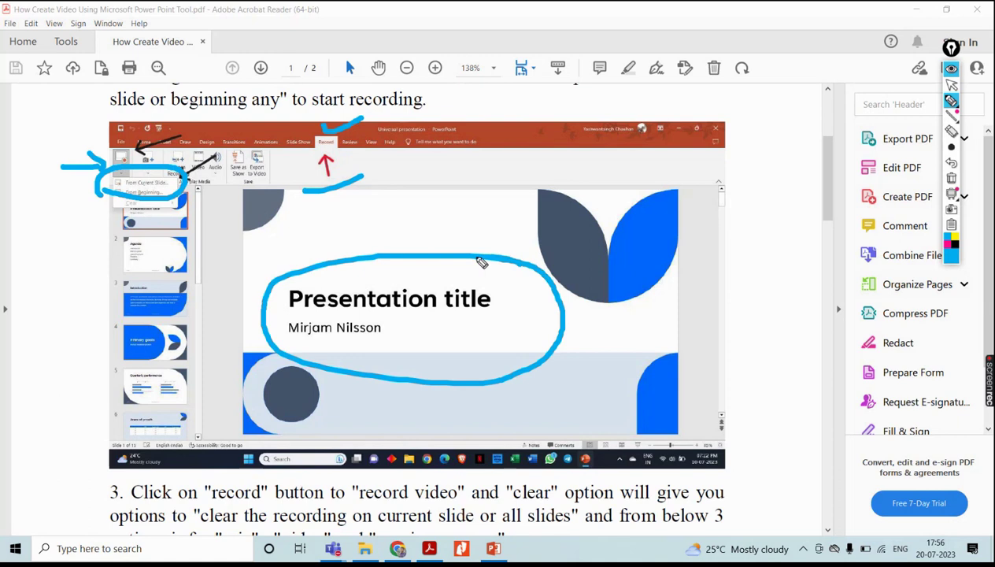
Clear the pen marks and scroll down to the recording-screen image.
click(951, 178)
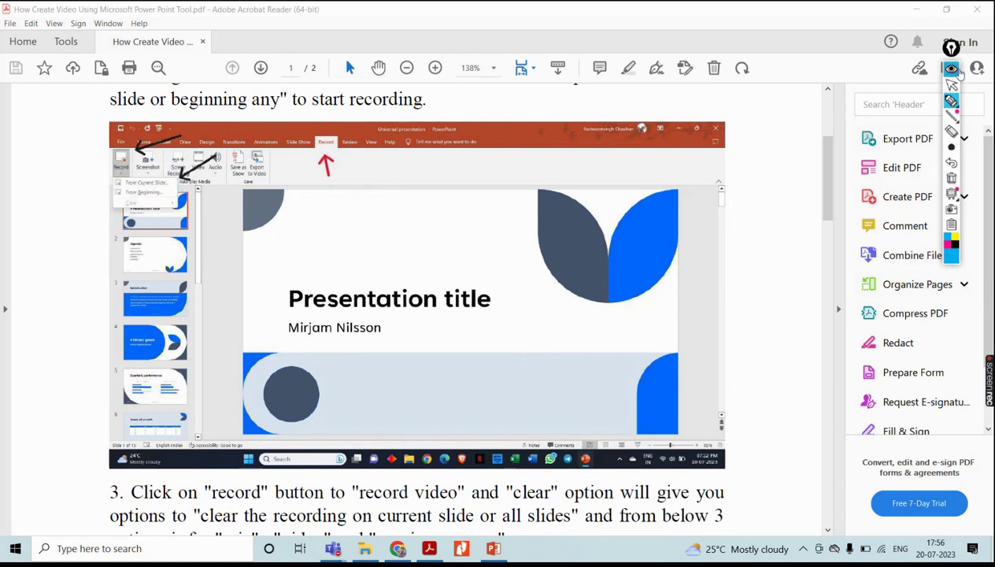
click(951, 69)
scroll(422, 282, down, 6)
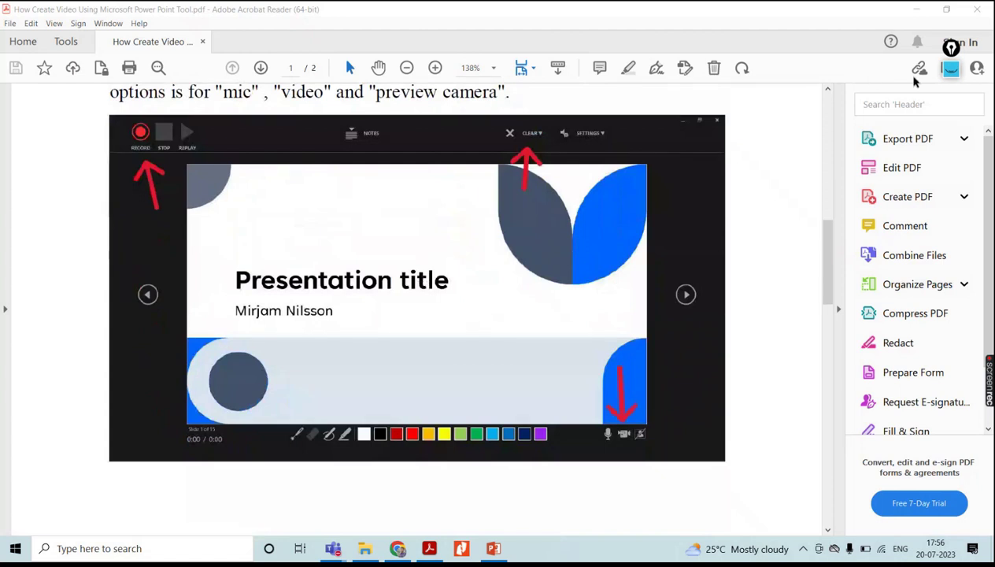
Tick RECORD and circle SETTINGS on the recording-screen image, then erase those marks.
click(951, 69)
mouse_move(128, 112)
mouse_down()
mouse_move(197, 104)
mouse_move(213, 133)
mouse_move(245, 126)
mouse_up()
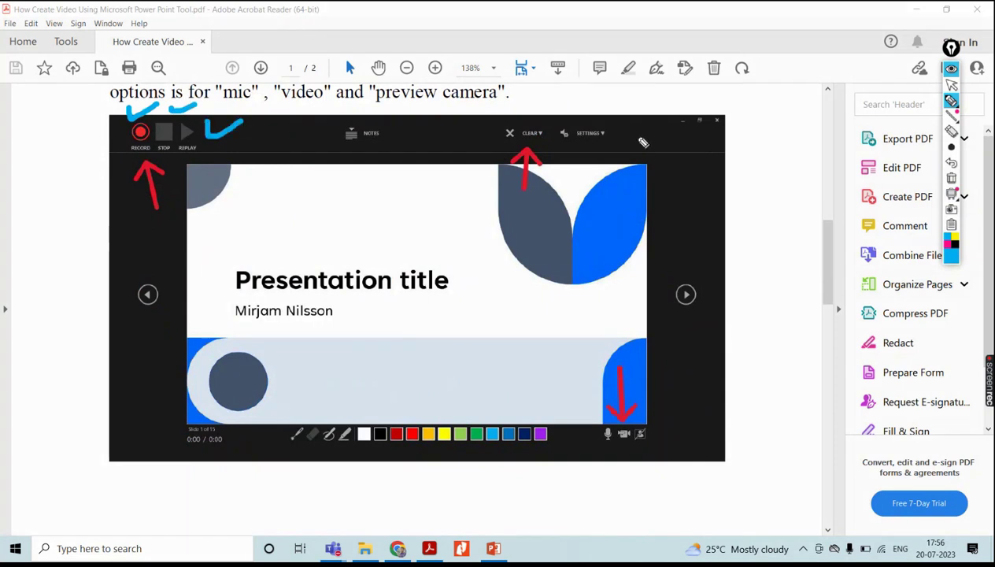
mouse_move(616, 122)
mouse_down()
mouse_move(561, 120)
mouse_move(589, 164)
mouse_move(615, 120)
mouse_up()
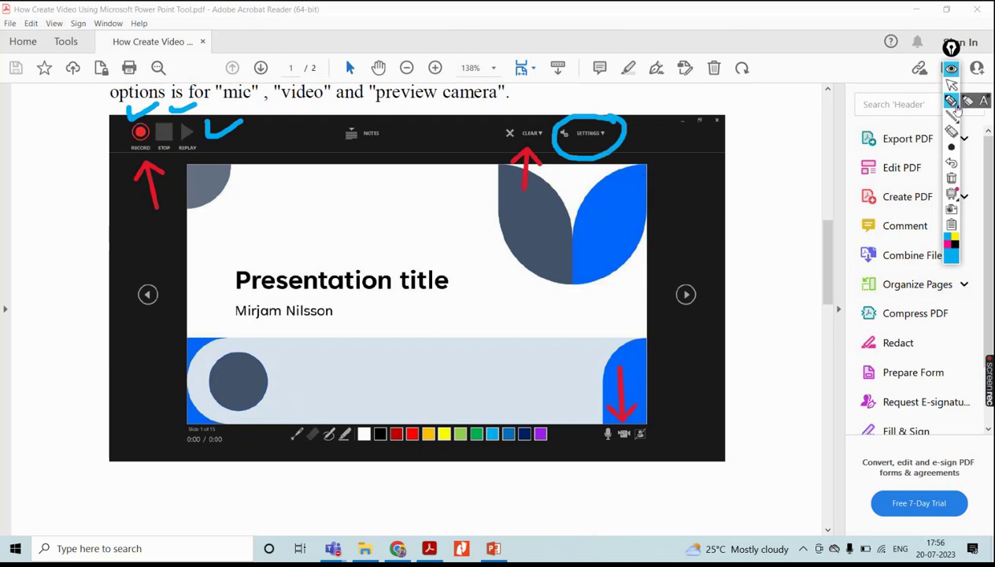
click(951, 70)
click(951, 70)
click(951, 179)
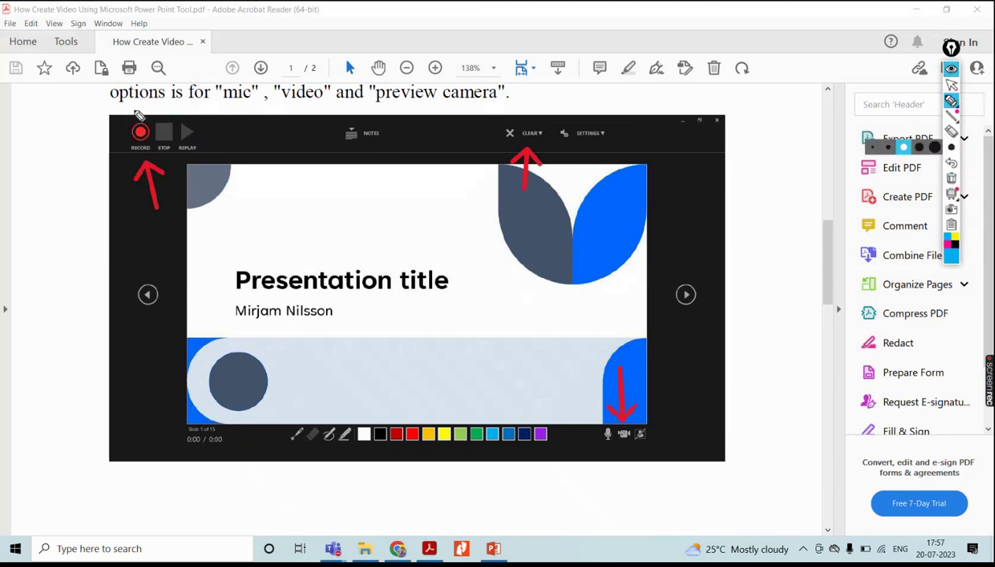
Mark RECORD, STOP and REPLAY, then clear the ink and scroll to step 4 on page 2.
drag(132, 108, 166, 96)
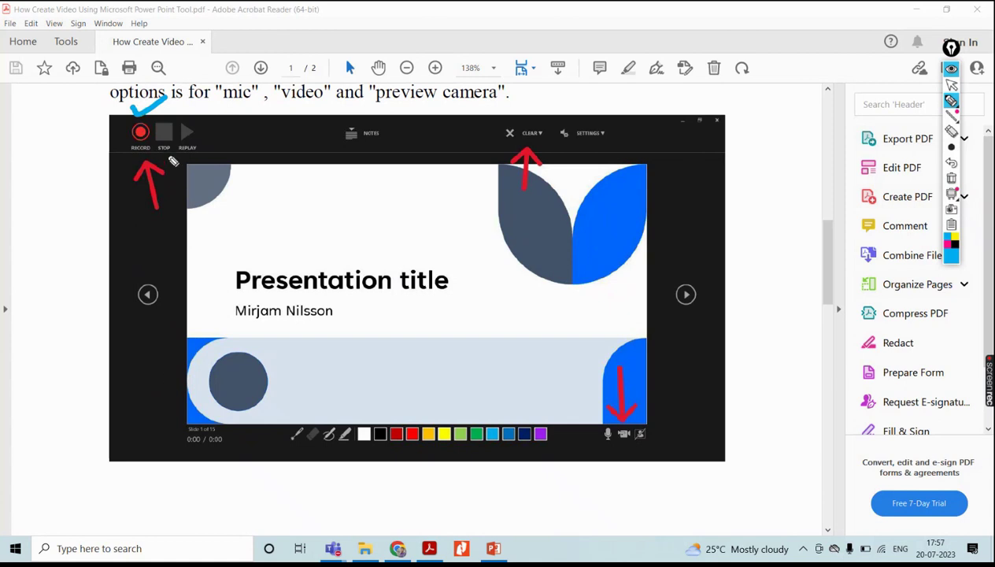
mouse_move(168, 153)
mouse_down()
mouse_move(169, 175)
mouse_move(167, 149)
mouse_move(180, 156)
mouse_up()
drag(191, 116, 217, 97)
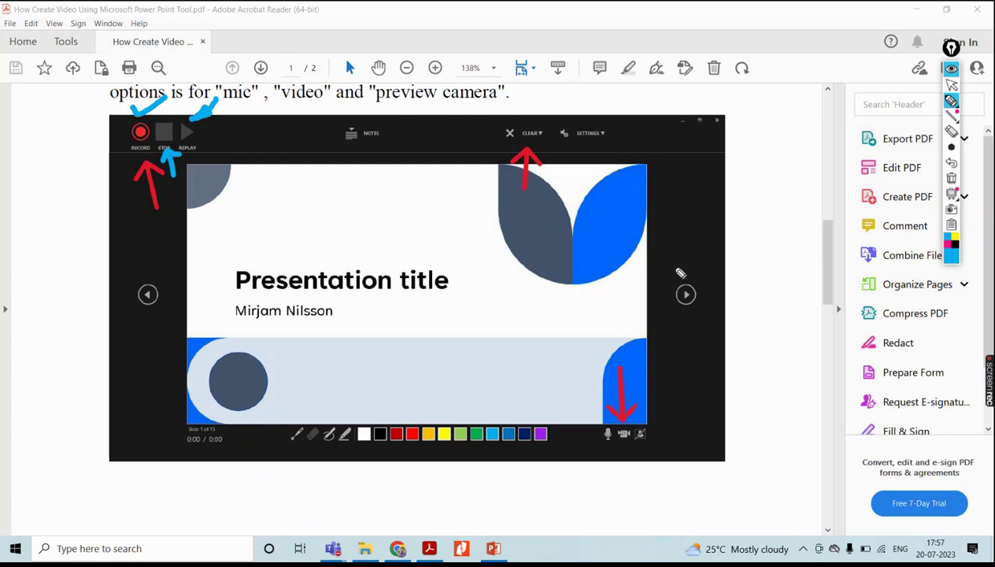
click(951, 179)
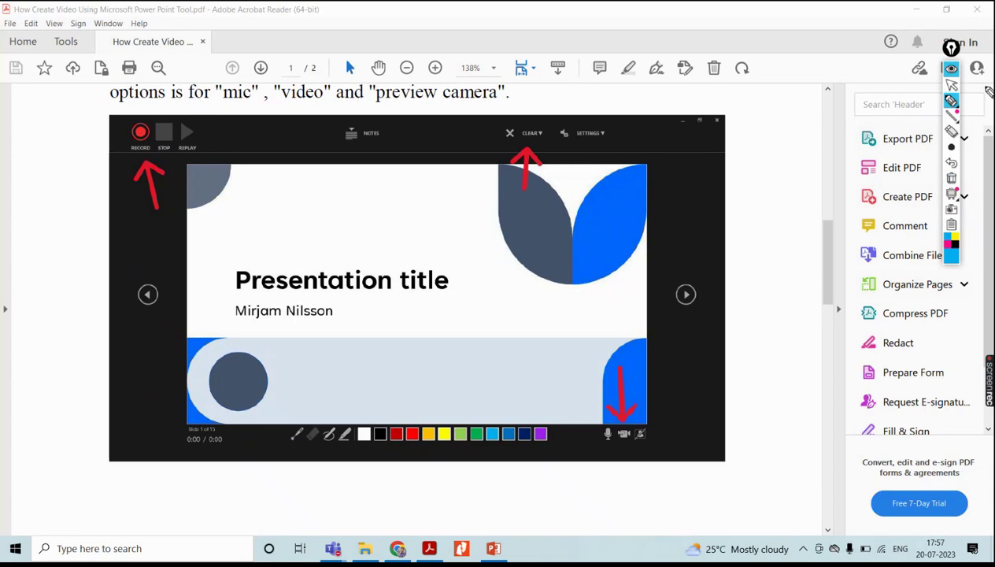
click(951, 72)
scroll(381, 195, down, 10)
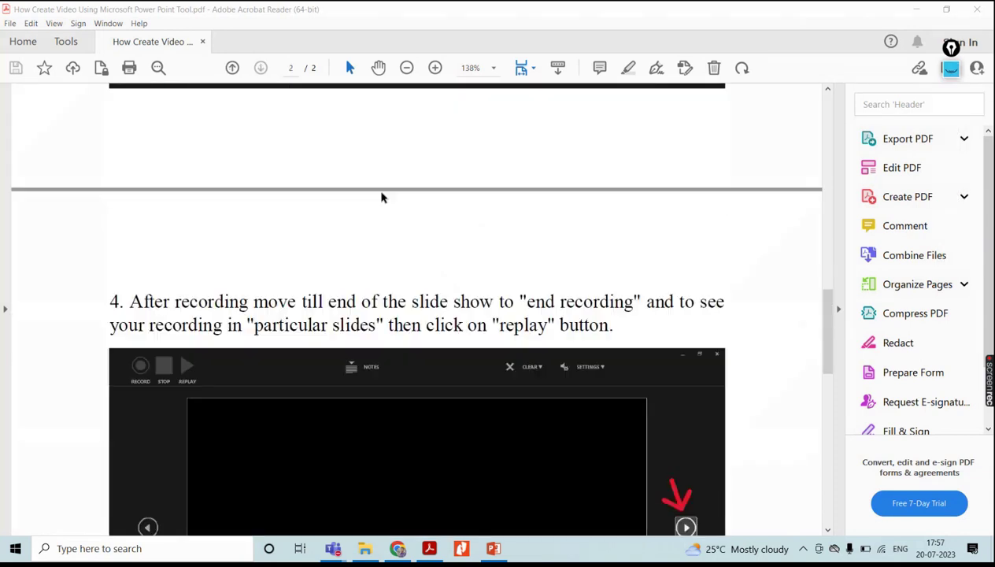
Read step 4 and box the End of slide show message in the guide.
scroll(381, 198, down, 3)
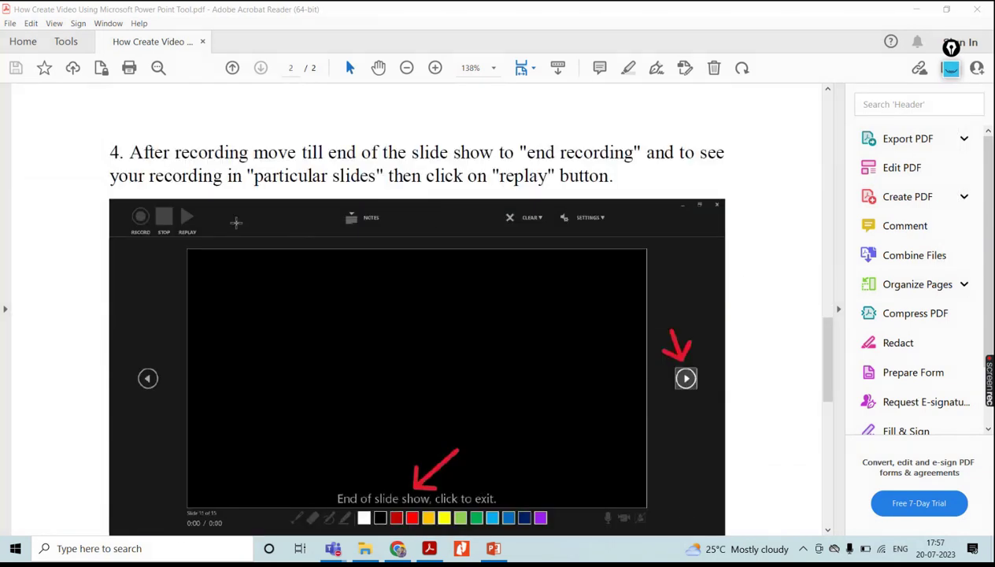
scroll(233, 220, down, 1)
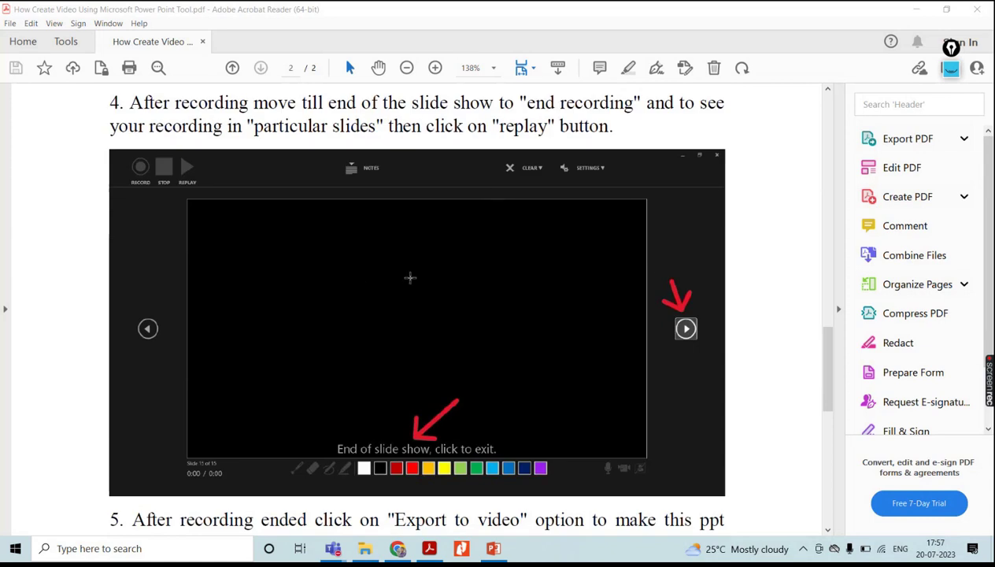
drag(300, 396, 521, 473)
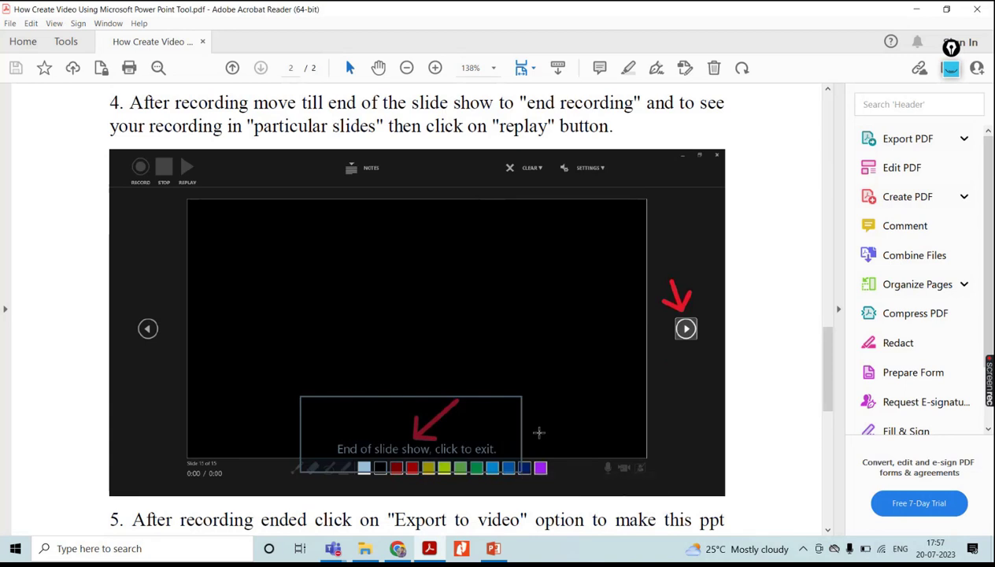
Scroll to step 5, box the Export to Video icon, then switch back to PowerPoint.
scroll(539, 432, down, 2)
scroll(539, 432, down, 1)
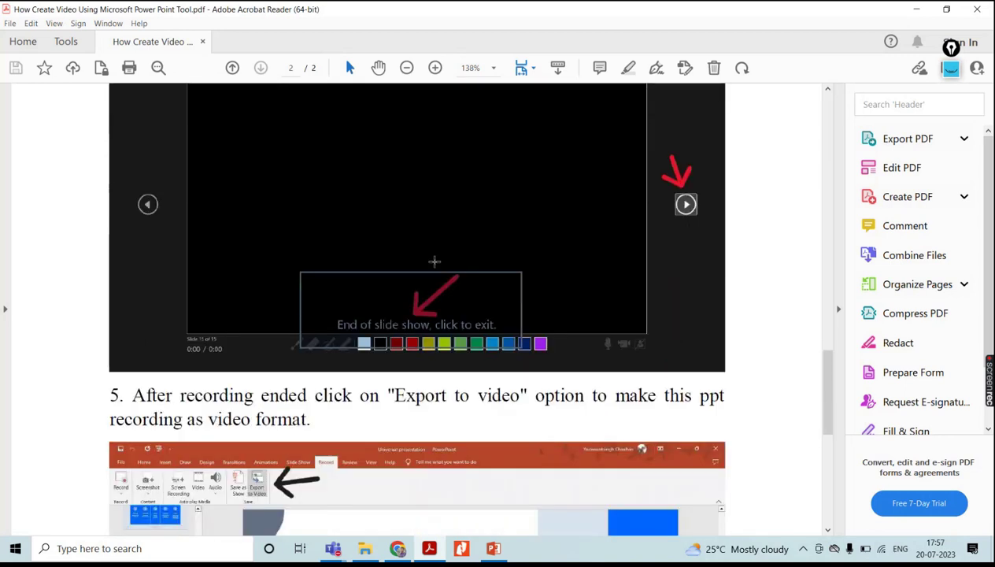
scroll(330, 265, down, 4)
scroll(339, 267, down, 2)
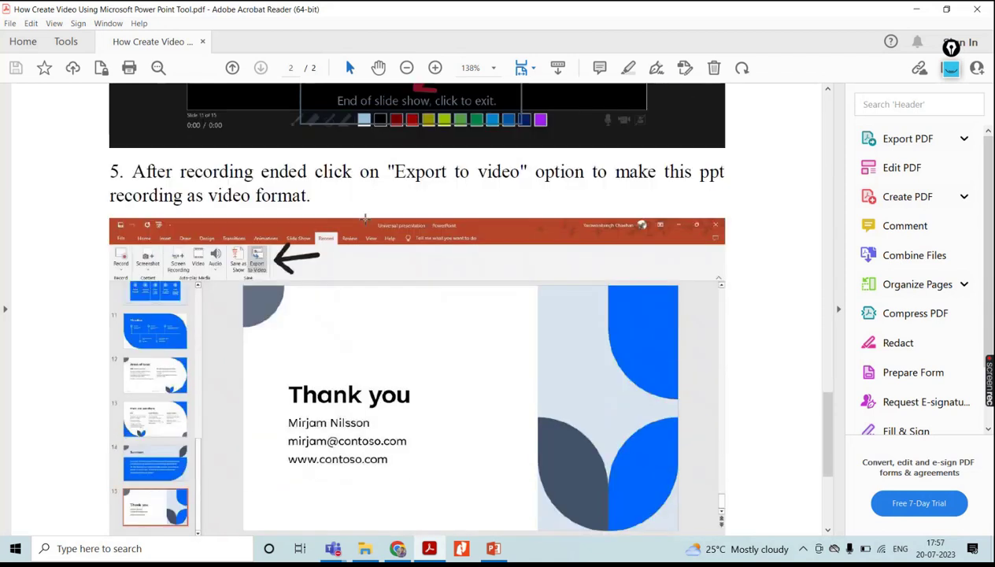
scroll(481, 296, down, 2)
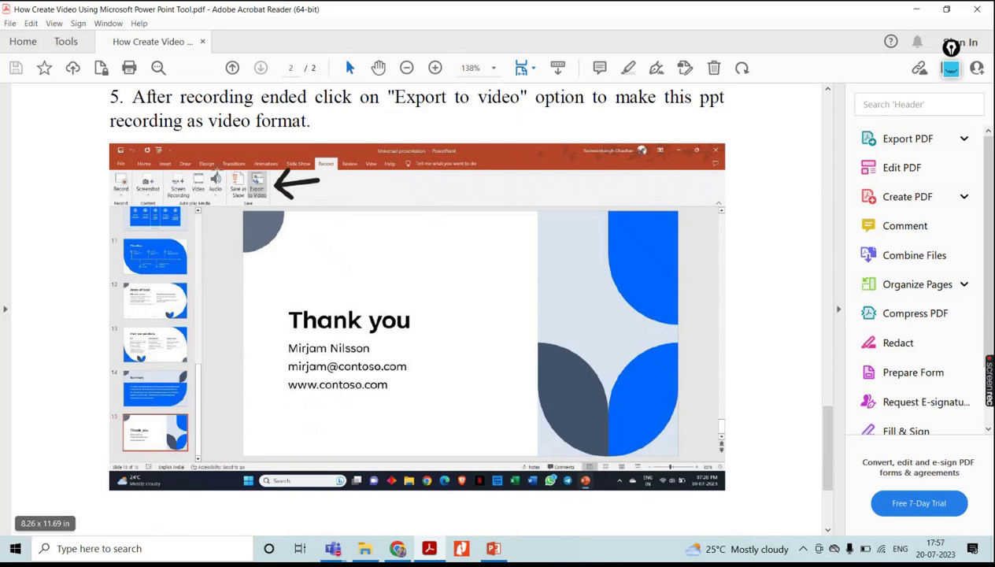
scroll(482, 269, down, 1)
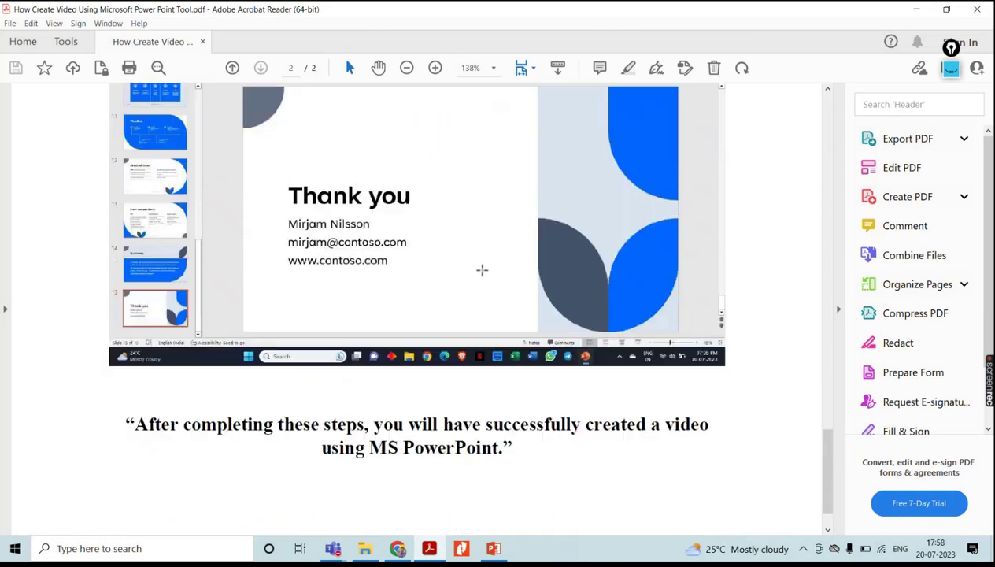
scroll(482, 269, up, 3)
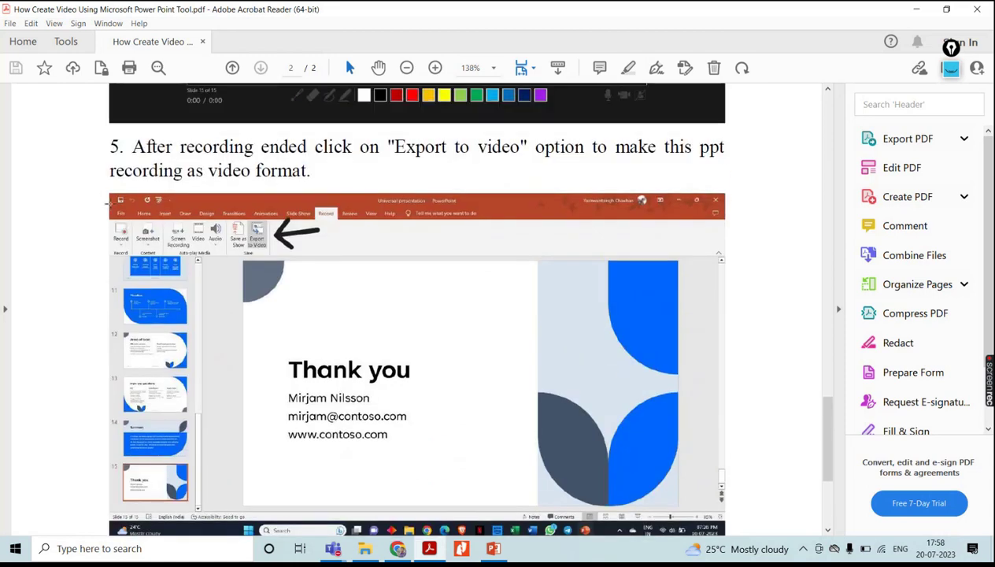
drag(107, 202, 141, 228)
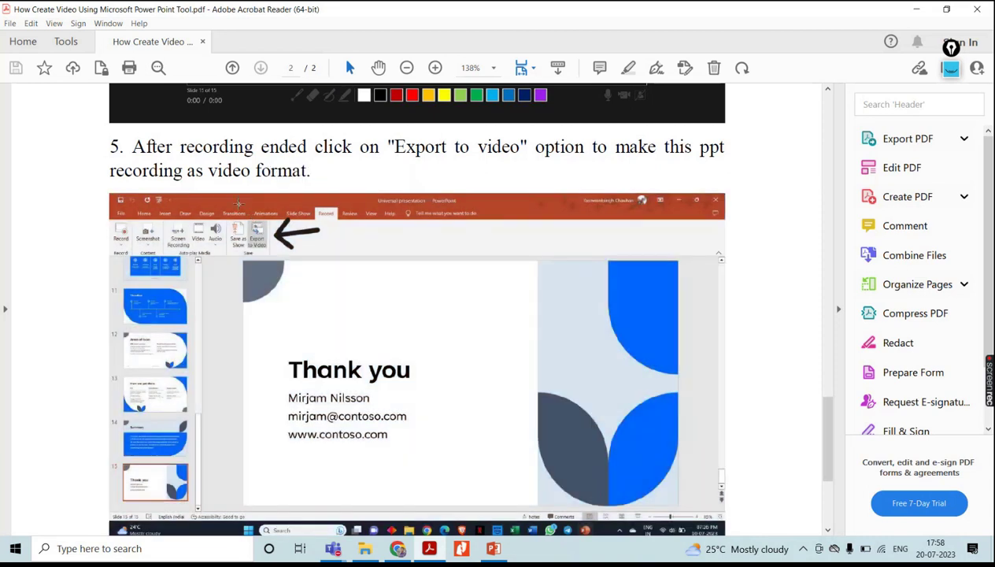
drag(239, 203, 286, 267)
click(493, 549)
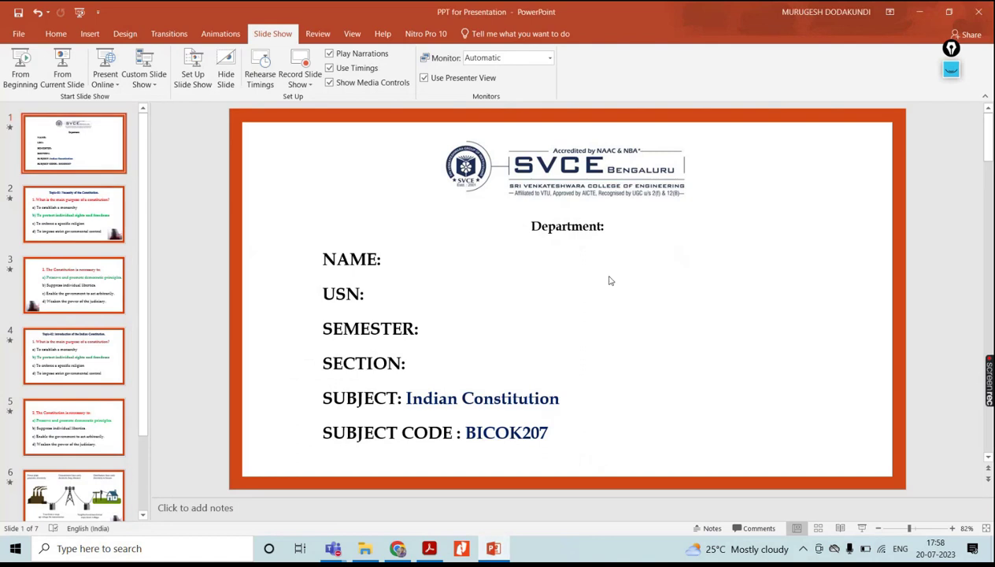
Go to slide 2, circle the recording options with ink, clear it, and open the Record Slide Show dropdown.
click(67, 214)
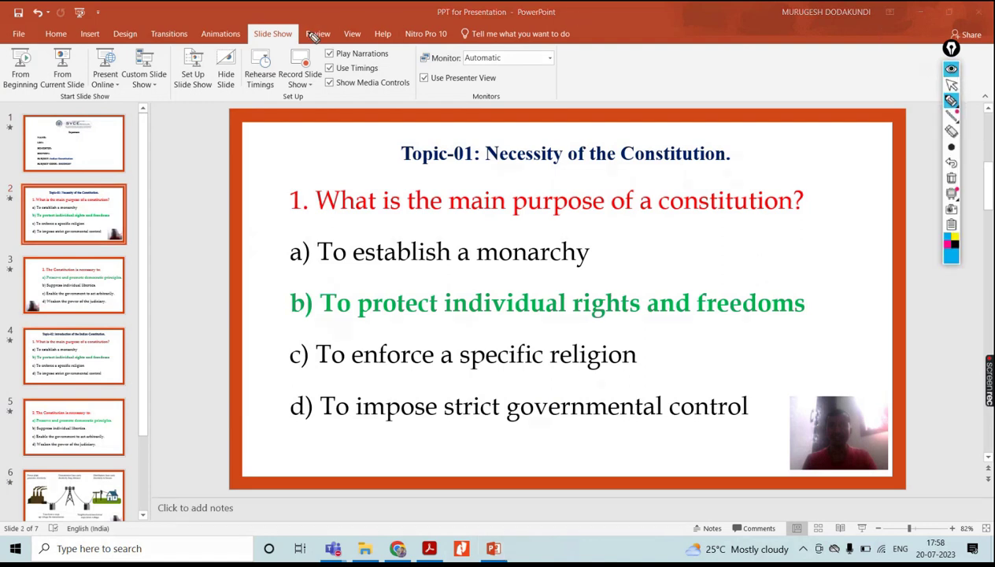
mouse_move(319, 13)
mouse_down()
mouse_move(266, 9)
mouse_move(213, 79)
mouse_move(300, 123)
mouse_move(324, 9)
mouse_up()
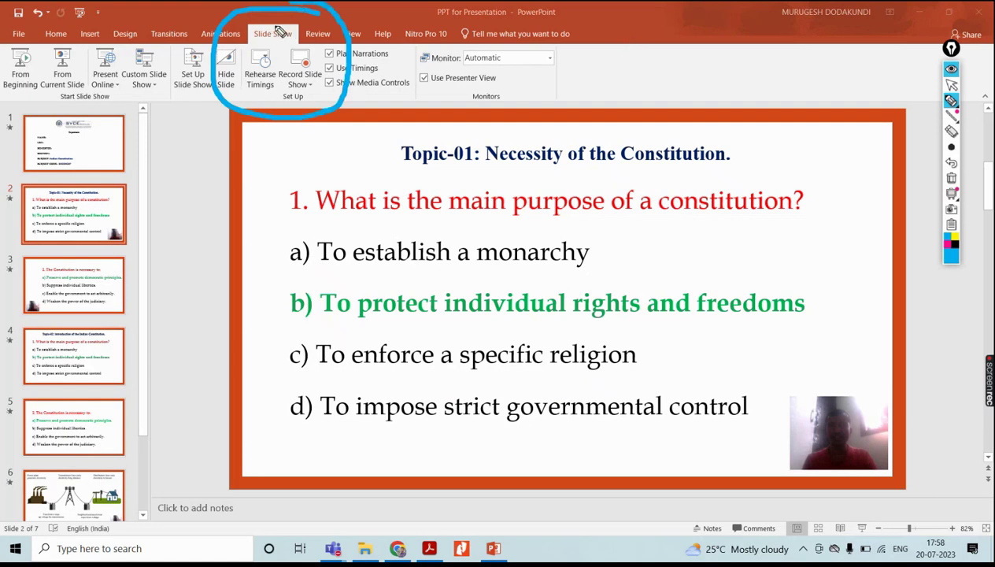
drag(283, 123, 337, 93)
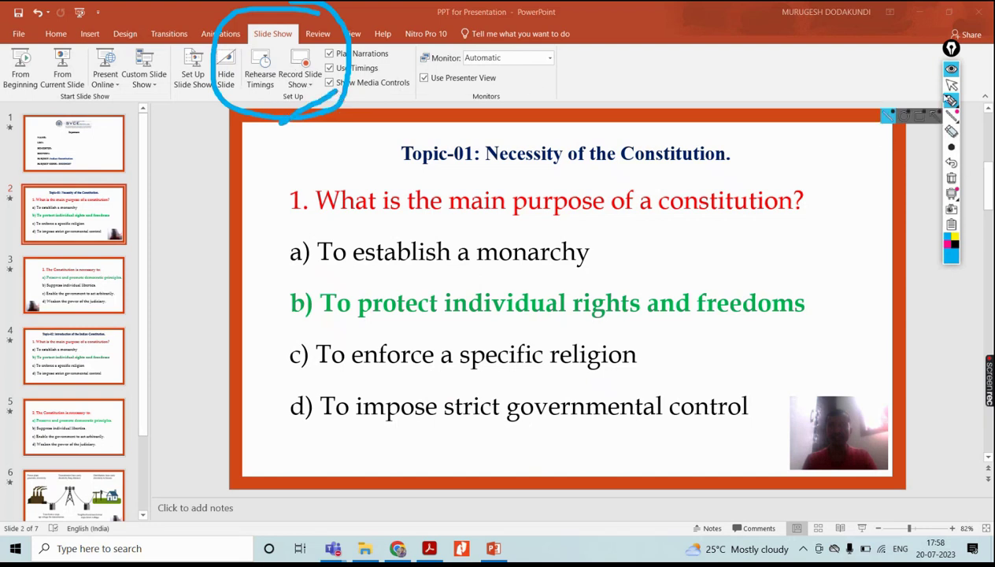
click(950, 179)
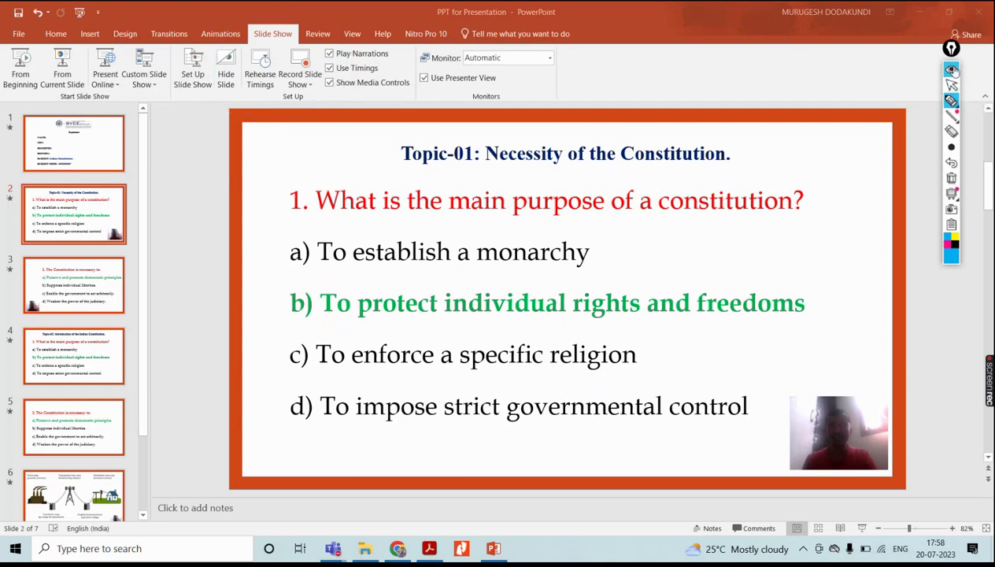
click(950, 69)
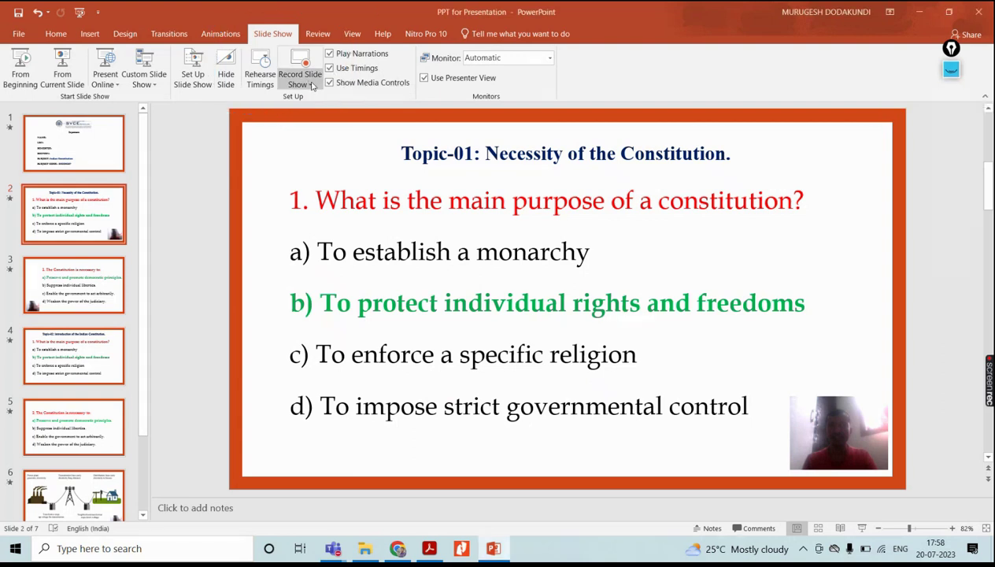
click(312, 84)
Record from slide 2, confirm Realtek microphone and HP TrueVision HD Camera, then return to slide 1 and exit.
click(319, 101)
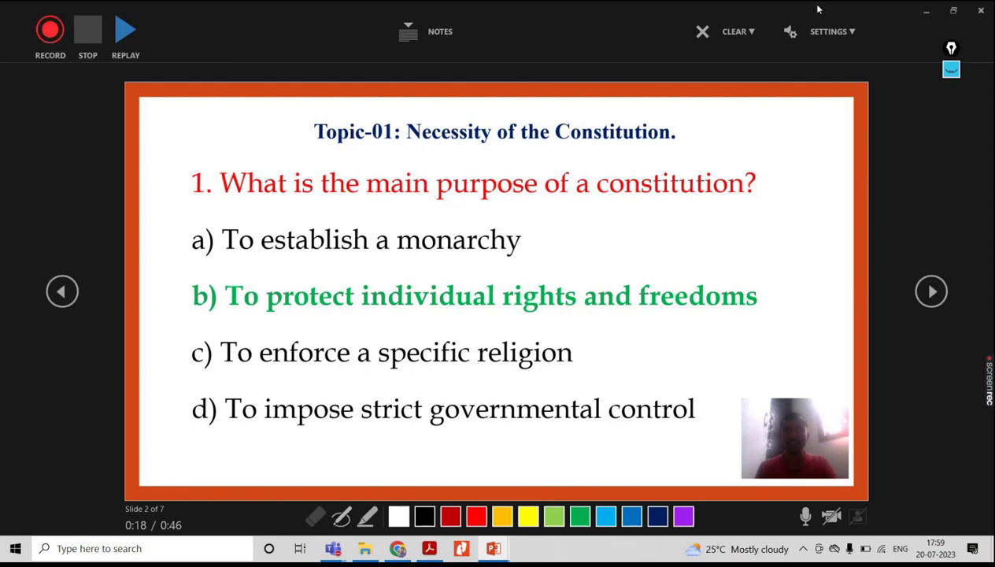
click(855, 32)
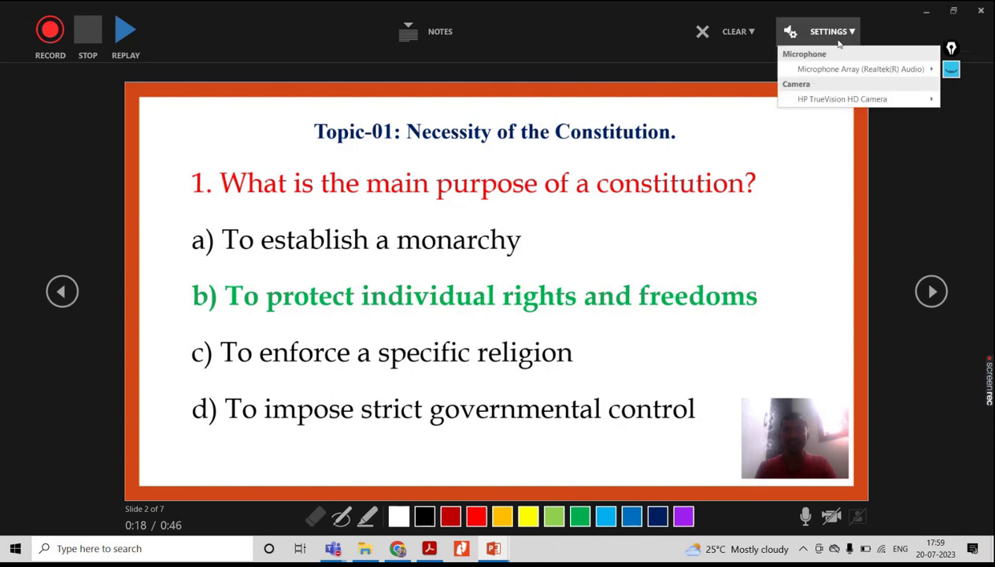
mouse_move(839, 72)
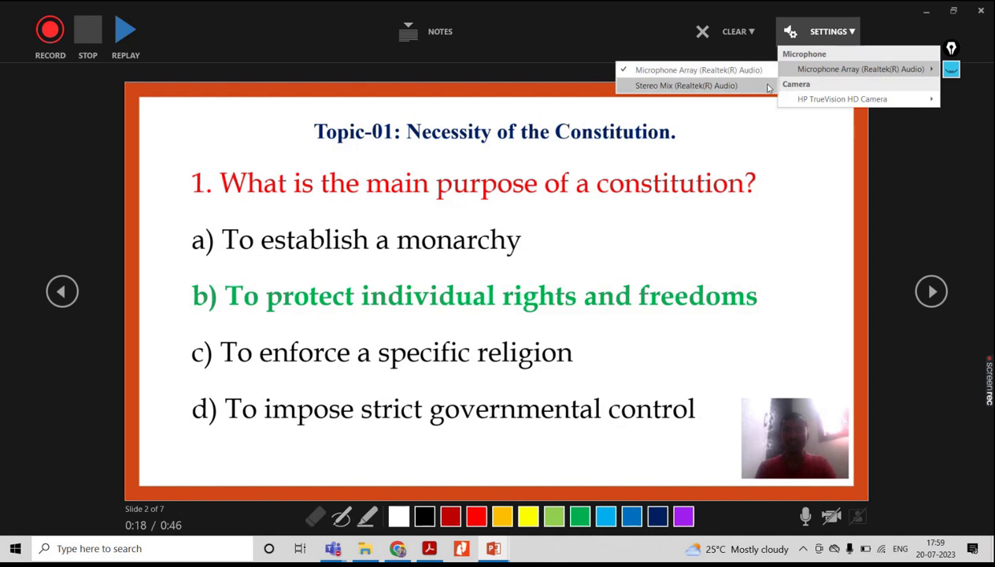
mouse_move(859, 103)
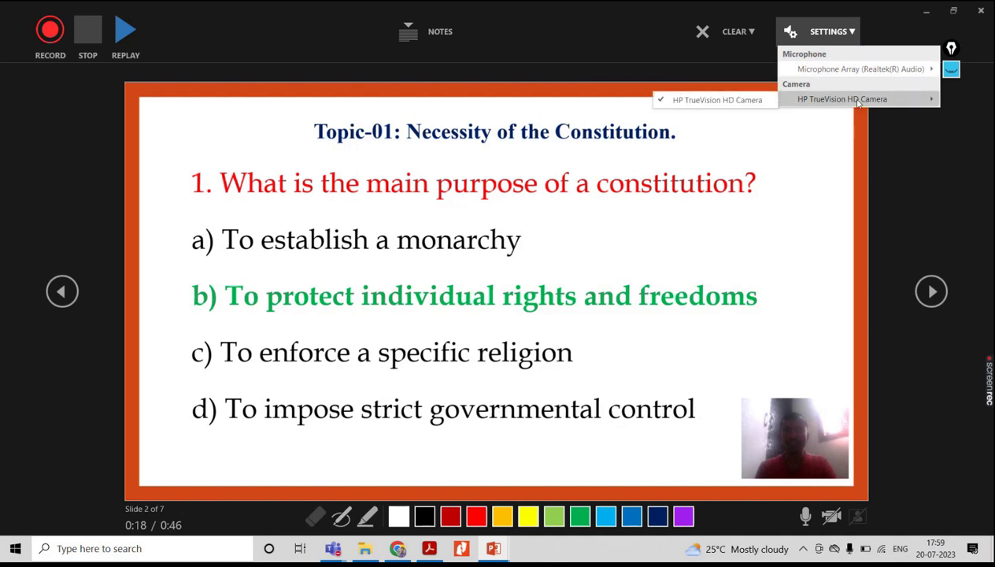
click(717, 100)
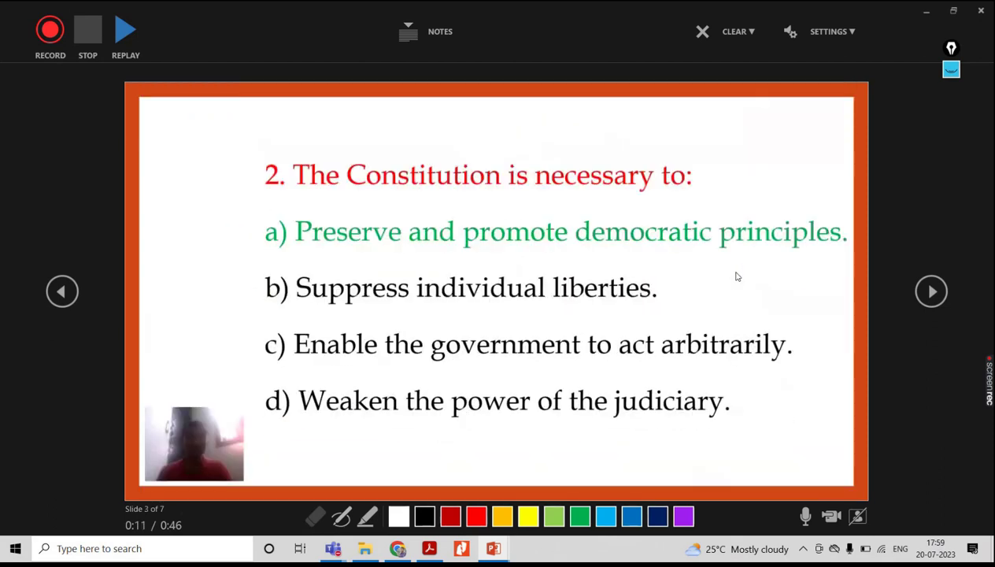
key(Home)
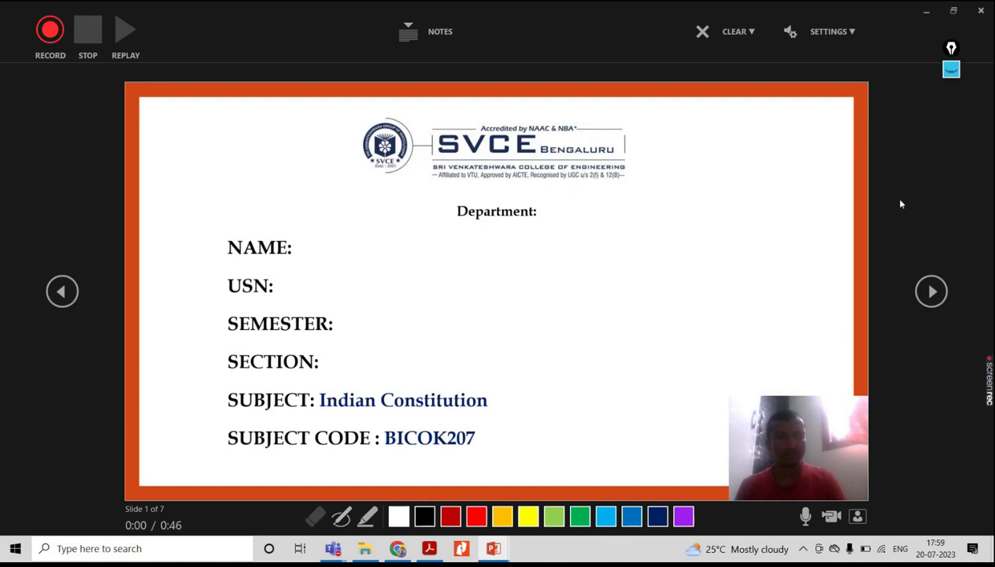
key(Escape)
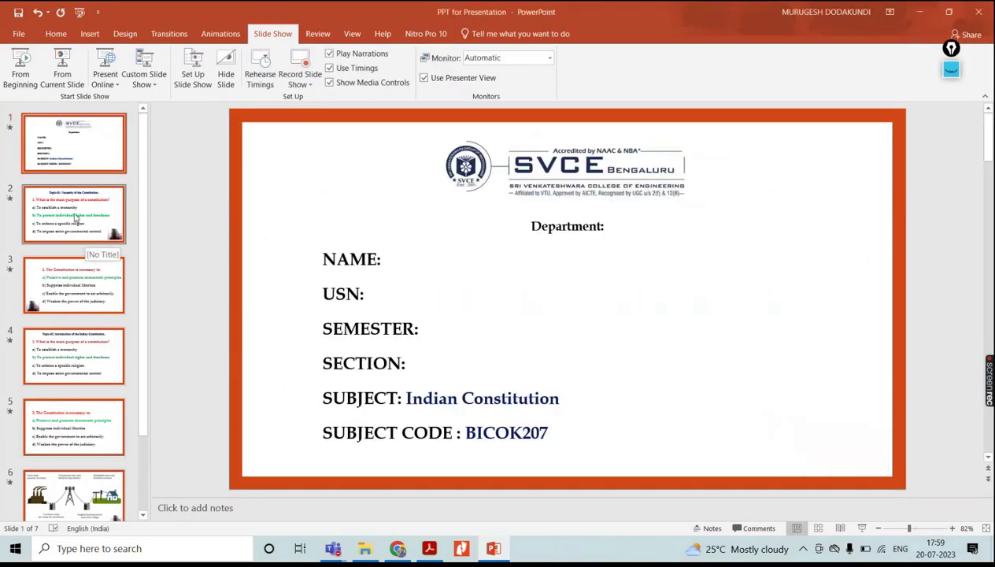
Select slide 2 and clear the timings on all slides.
click(76, 216)
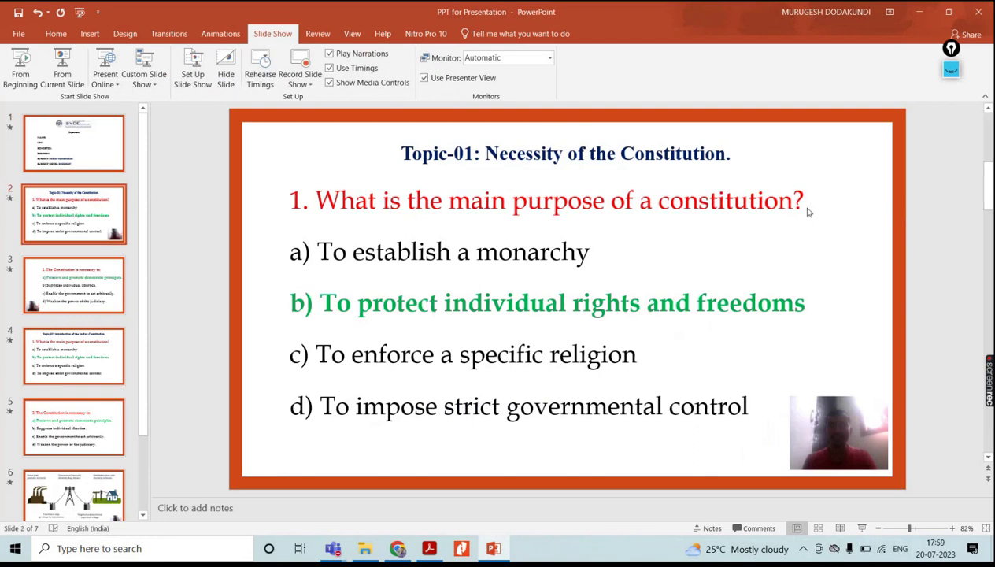
click(310, 83)
mouse_move(323, 134)
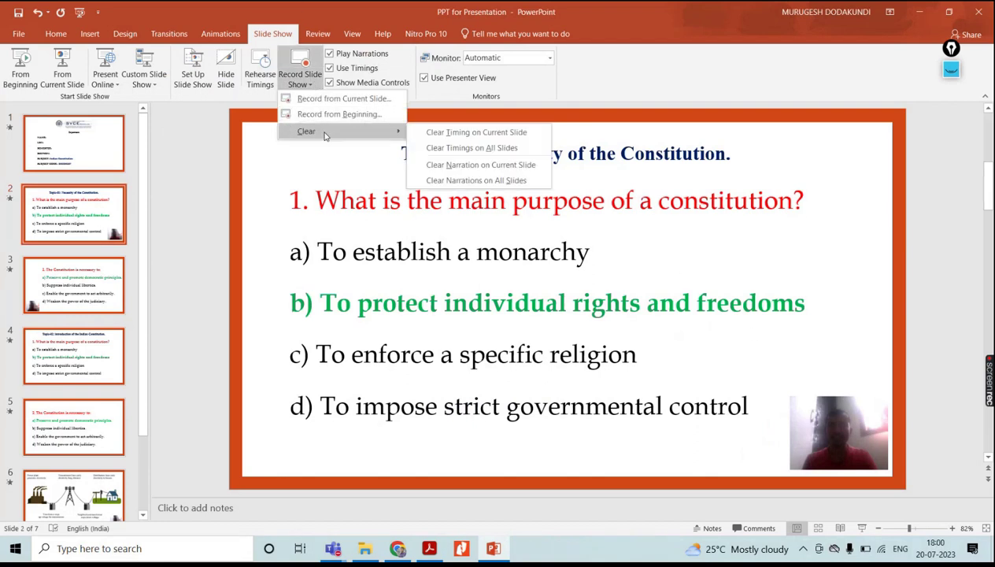
click(437, 148)
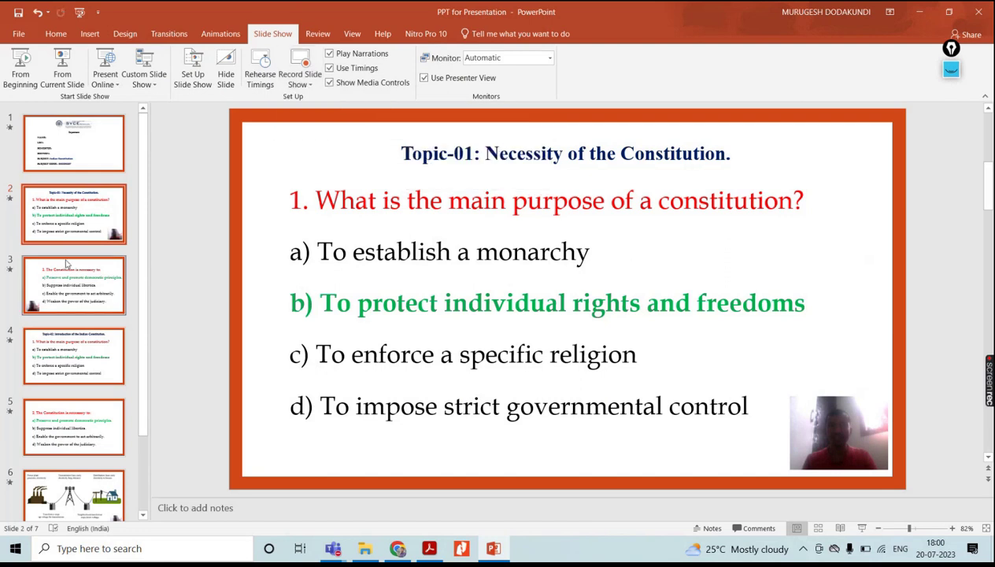
Clear the narrations on all slides and start recording from the current slide.
click(303, 85)
mouse_move(341, 137)
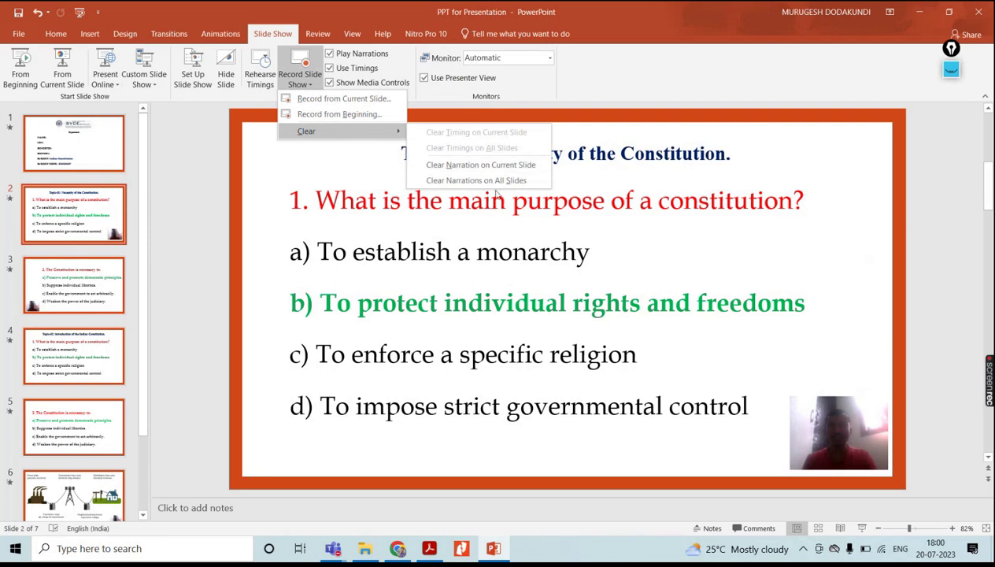
click(471, 180)
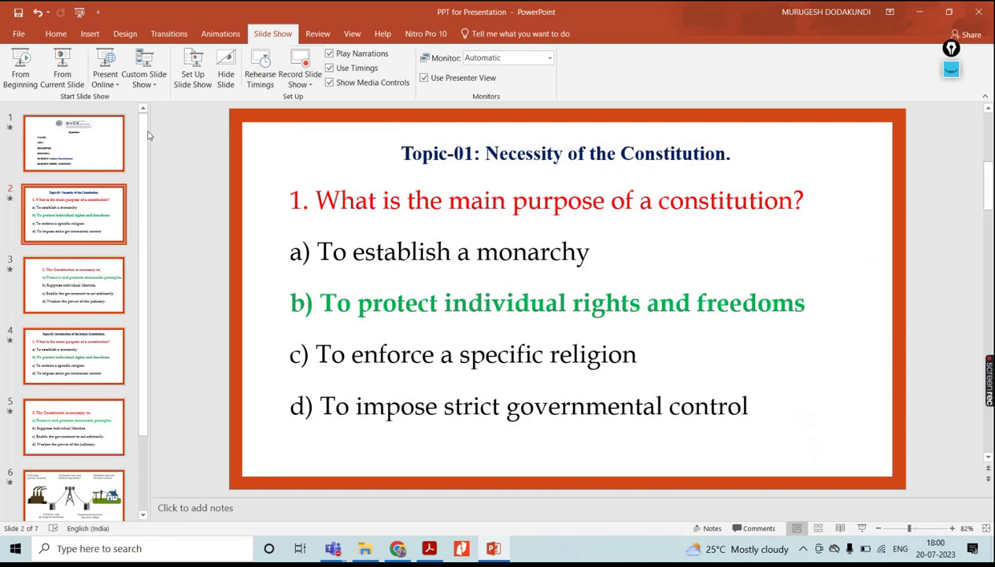
click(300, 83)
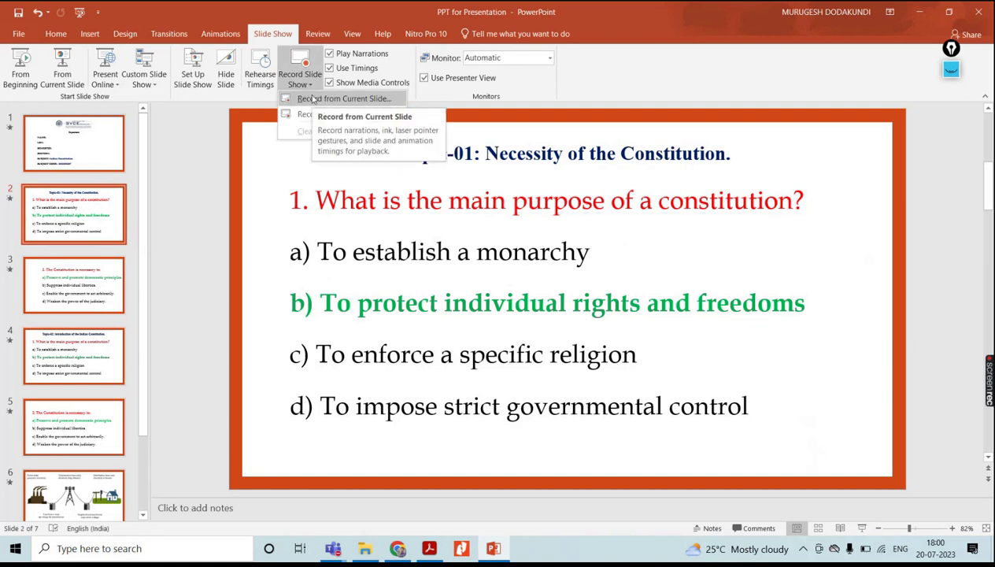
click(313, 98)
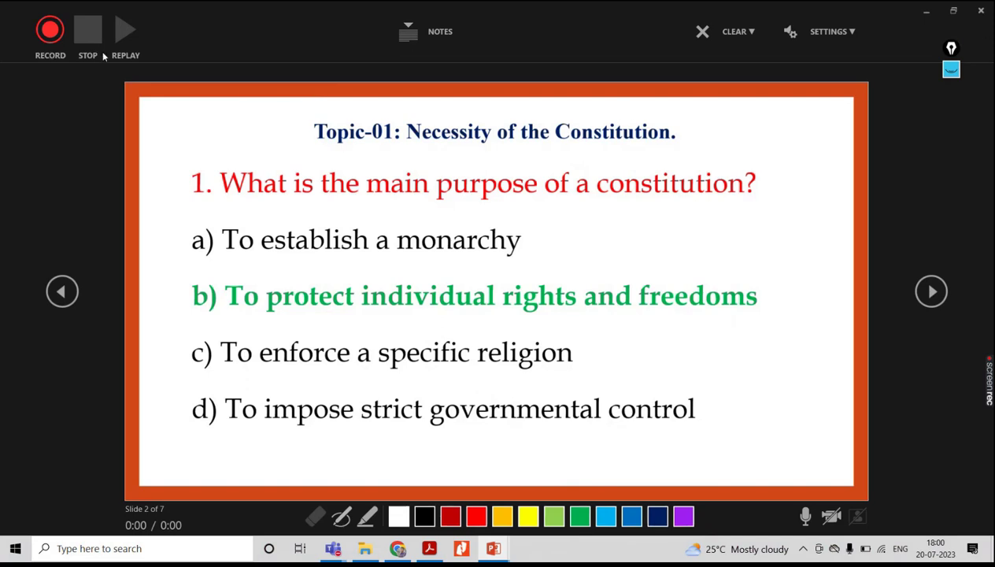
Select HP TrueVision HD Camera as the recorder's camera.
click(851, 32)
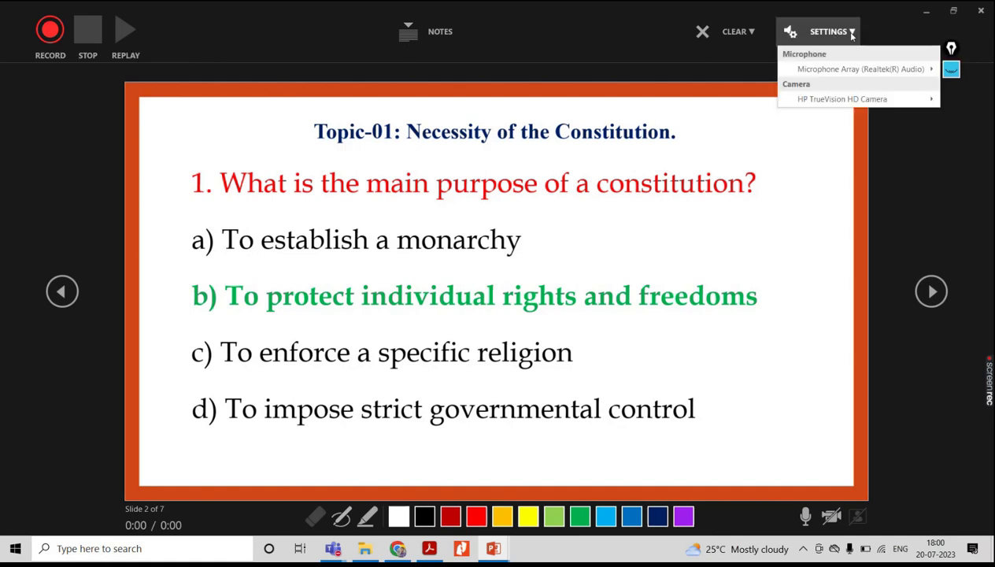
mouse_move(832, 71)
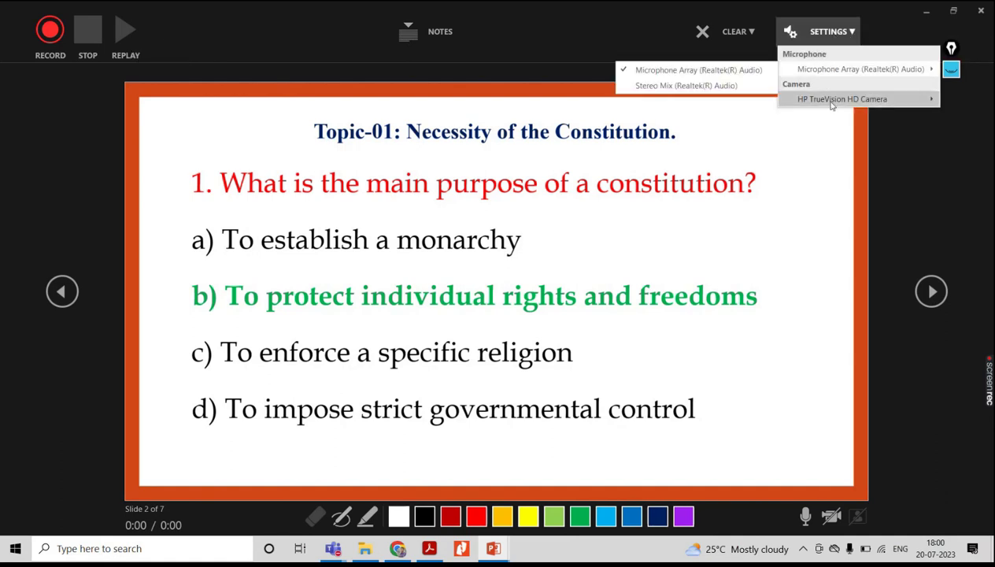
mouse_move(824, 100)
click(727, 100)
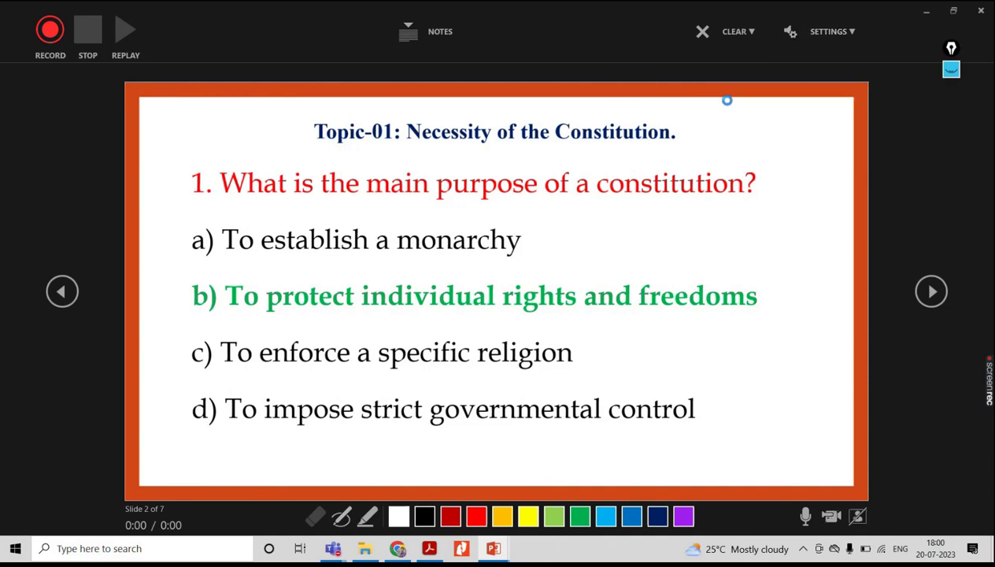
Circle the live webcam preview at the slide's lower right, then clear the ink.
click(950, 71)
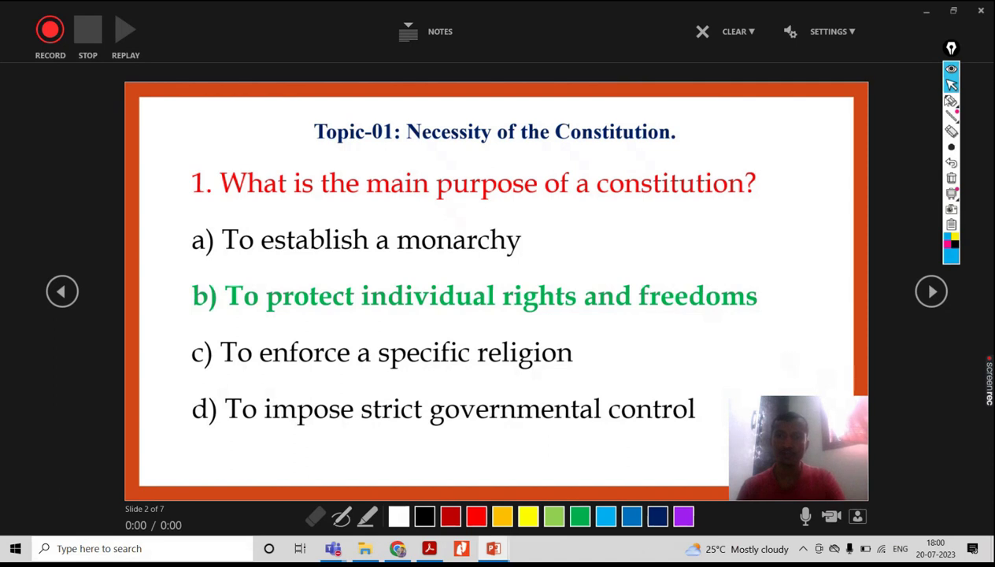
click(950, 101)
mouse_move(841, 378)
mouse_down()
mouse_move(731, 381)
mouse_move(660, 447)
mouse_move(882, 514)
mouse_move(794, 375)
mouse_up()
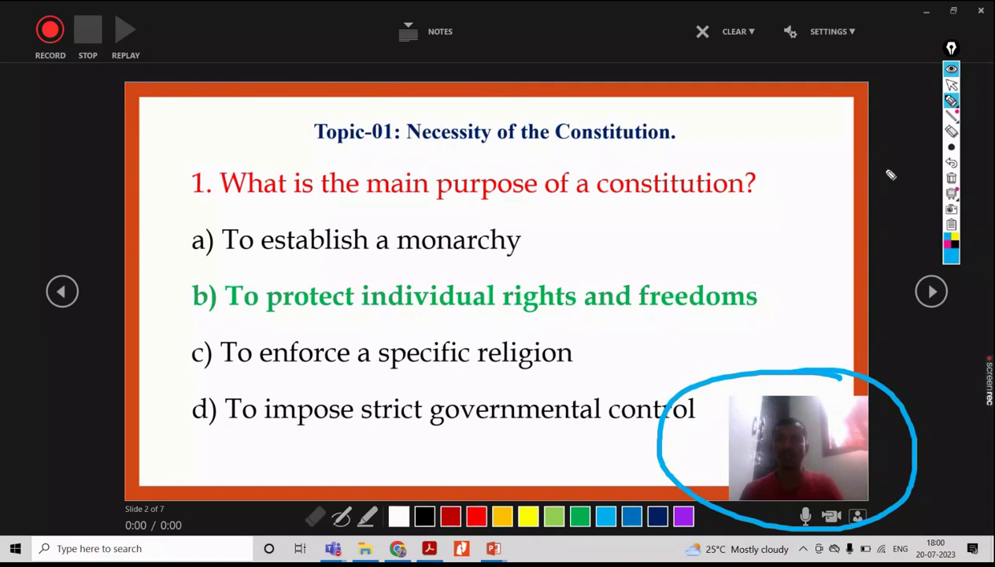
click(951, 178)
click(951, 70)
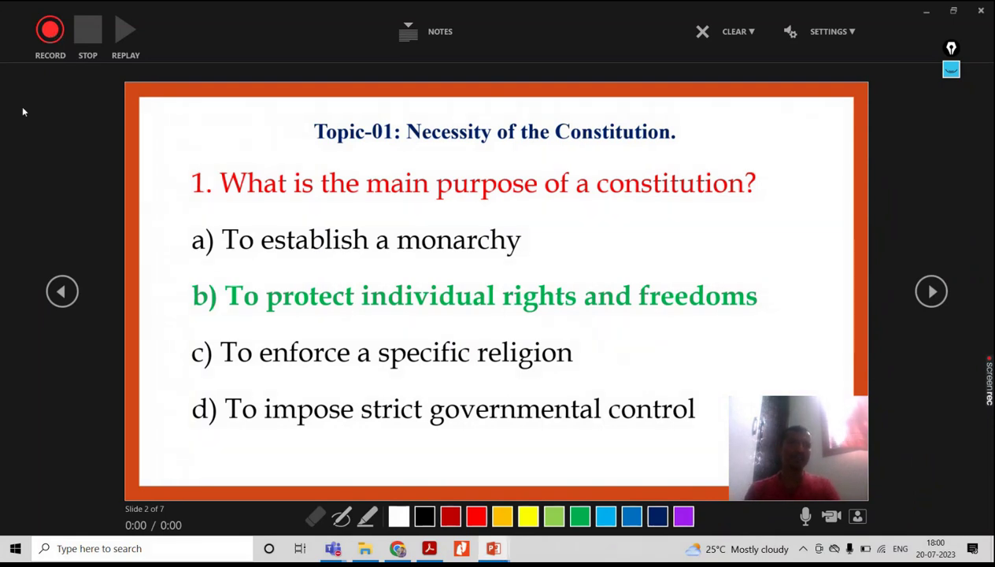
Record about 17 seconds of webcam narration on slide 2, then stop recording.
click(49, 30)
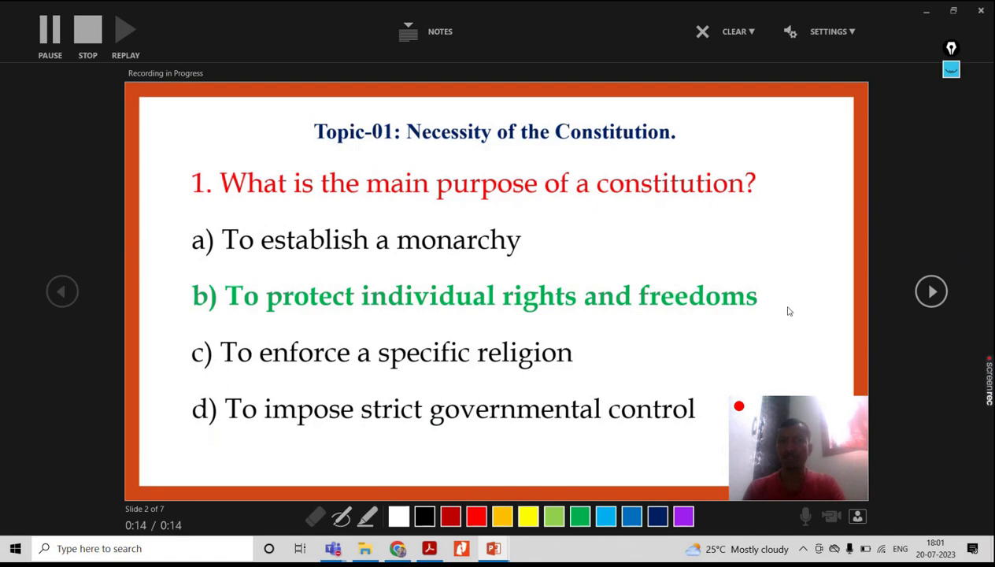
click(94, 33)
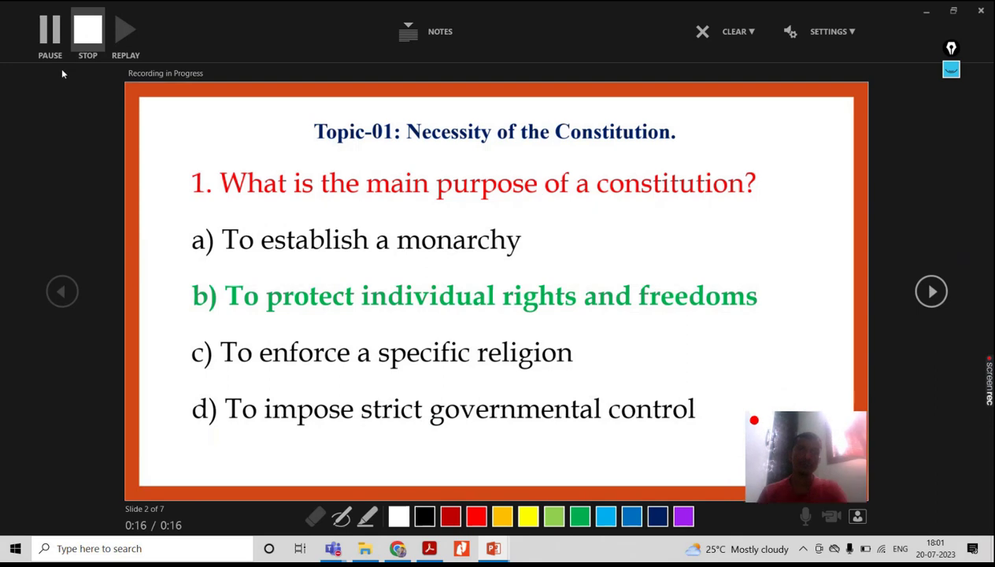
click(95, 35)
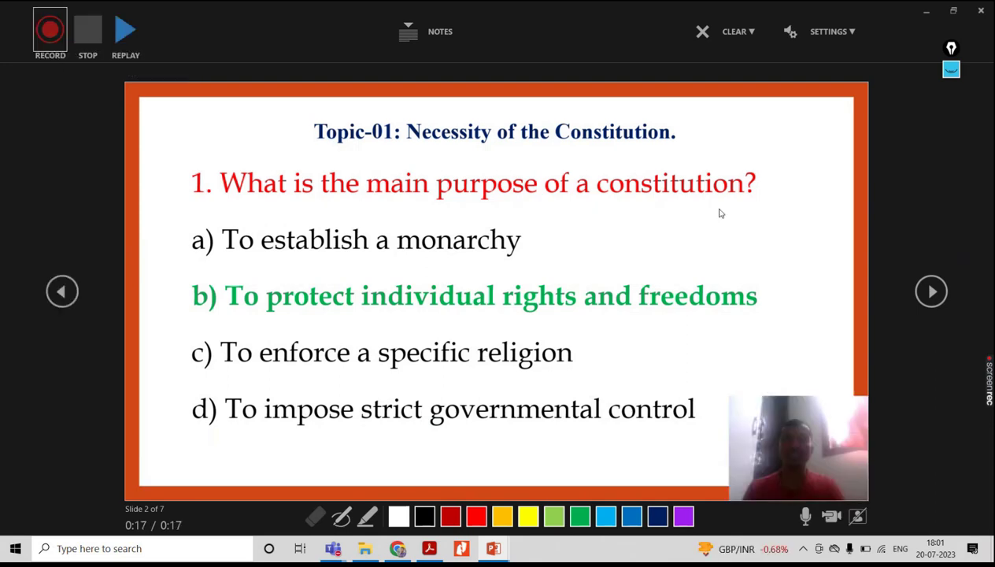
Replay slide 2's narration, then record and replay a 10-second webcam narration for the slide 3 Constitution question.
click(126, 31)
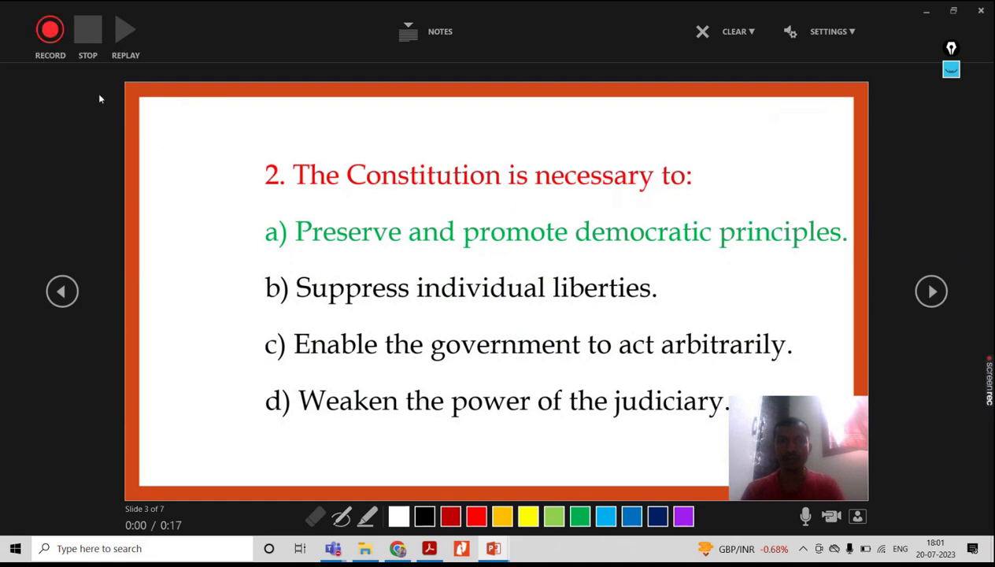
click(45, 31)
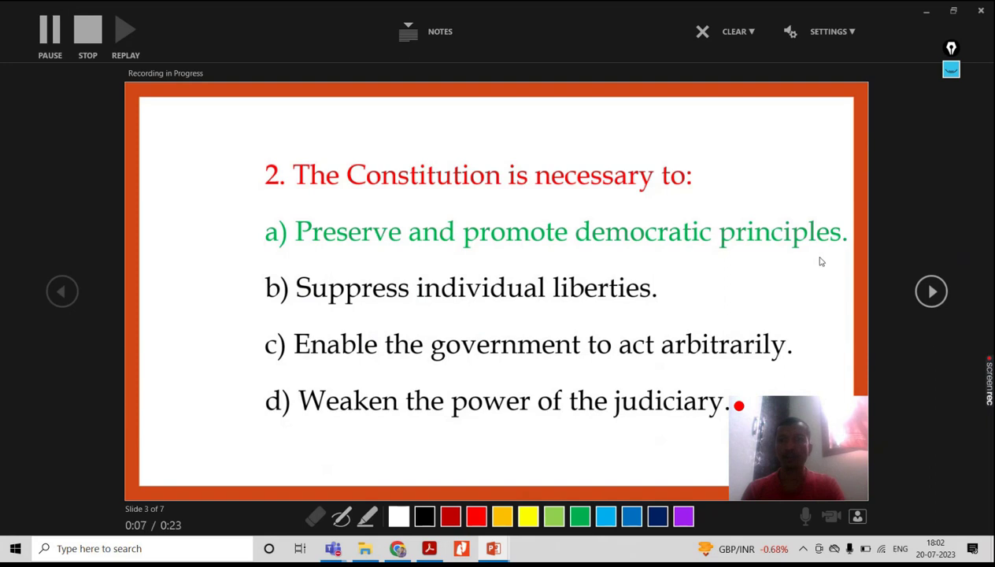
click(87, 34)
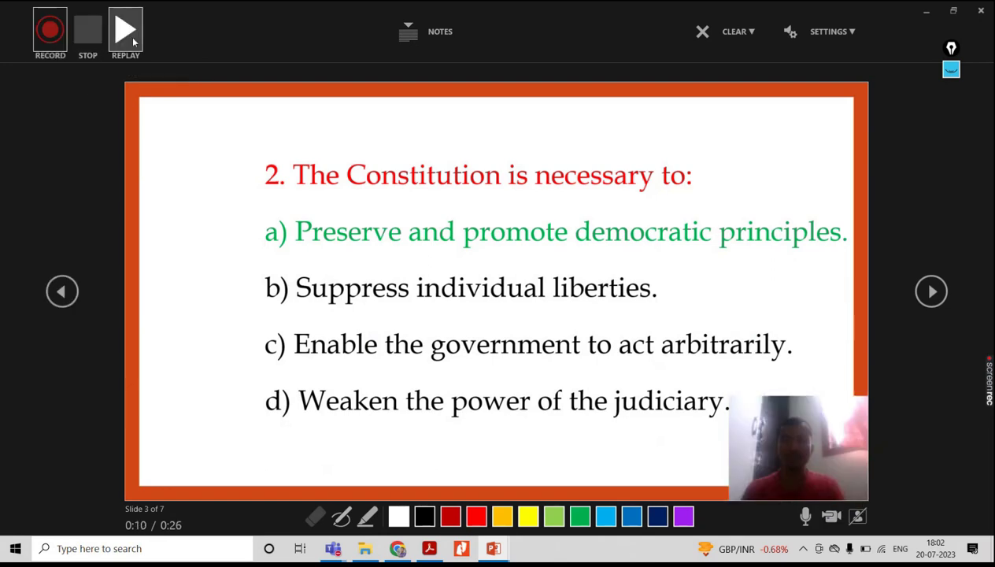
click(132, 39)
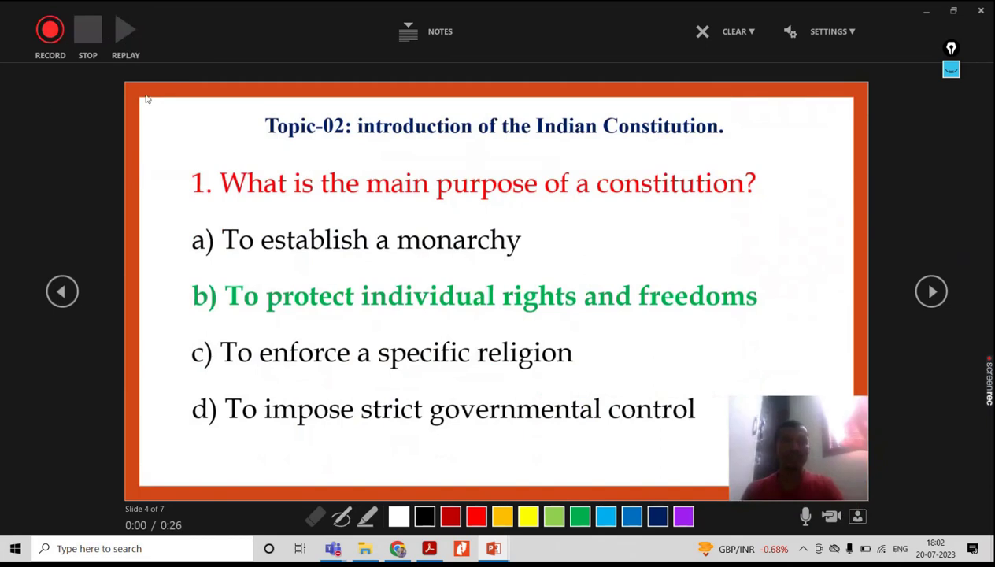
Advance to slide 6, record a 10-second webcam narration (total 0:36), and close the recorder.
click(931, 292)
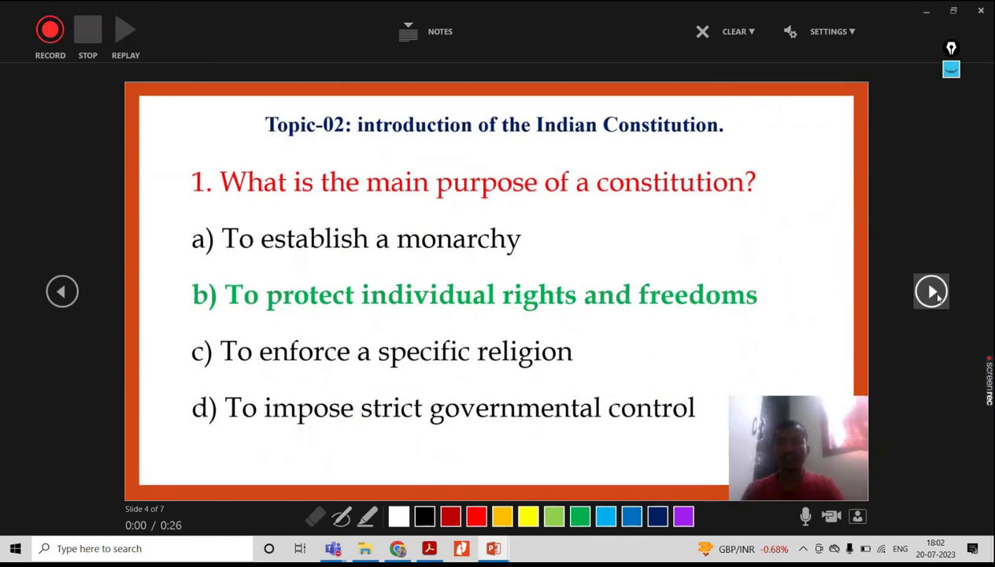
click(932, 292)
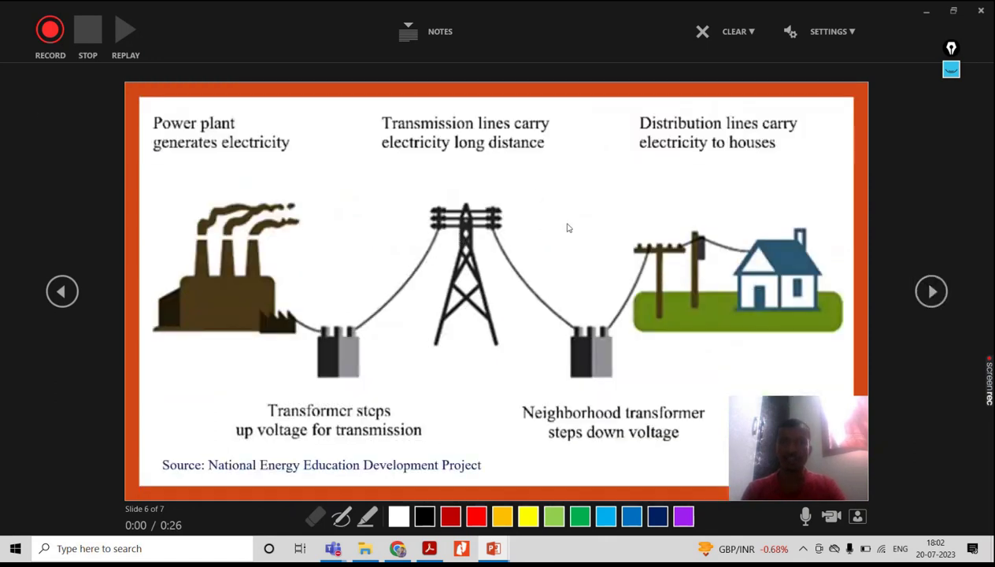
click(46, 35)
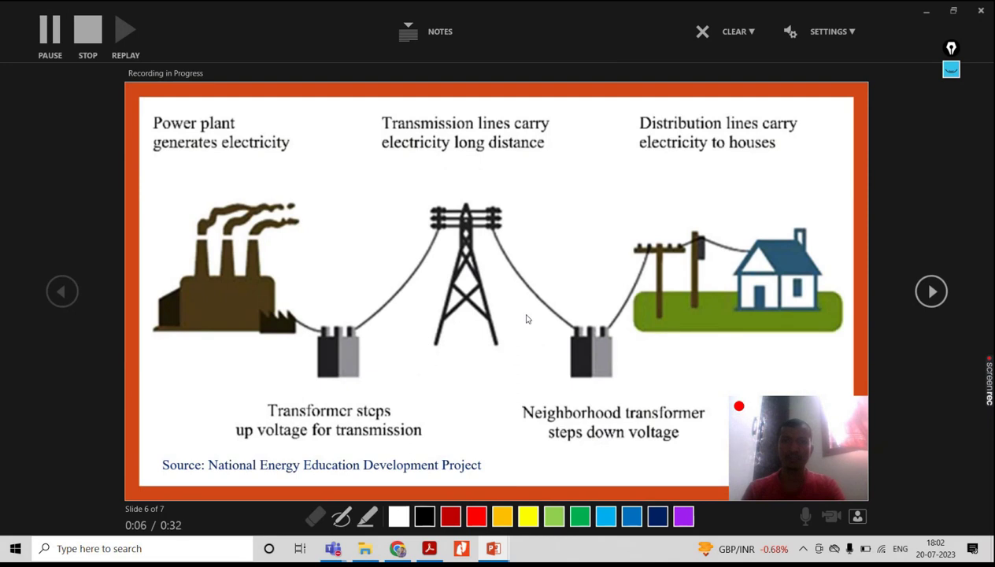
click(89, 35)
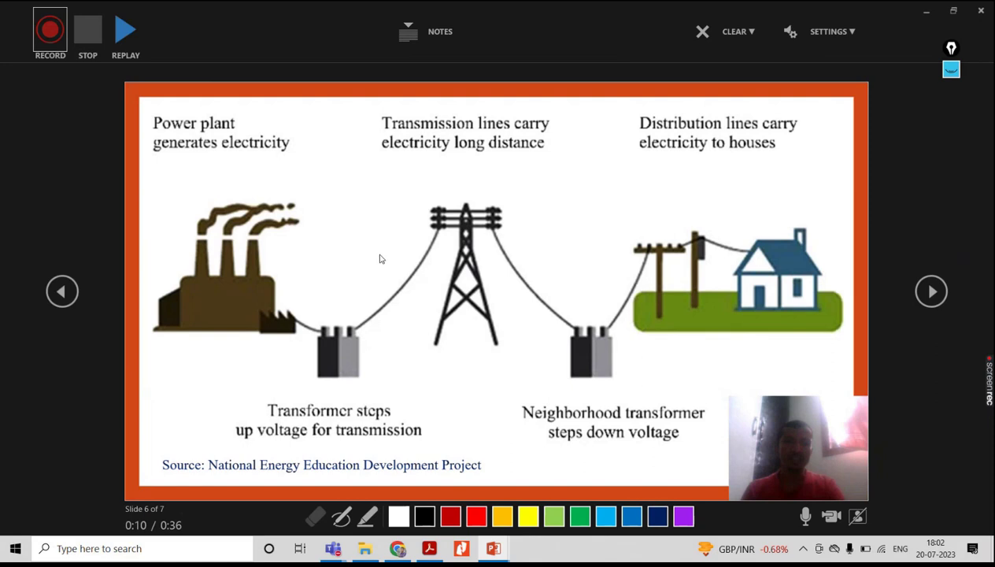
click(981, 11)
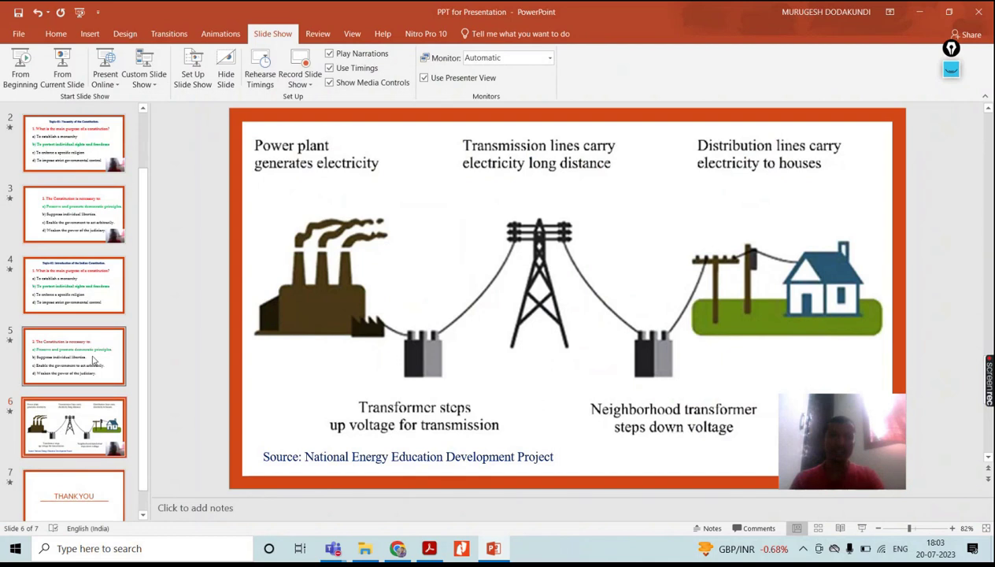
Clear the recorded timing on slide 6.
click(308, 88)
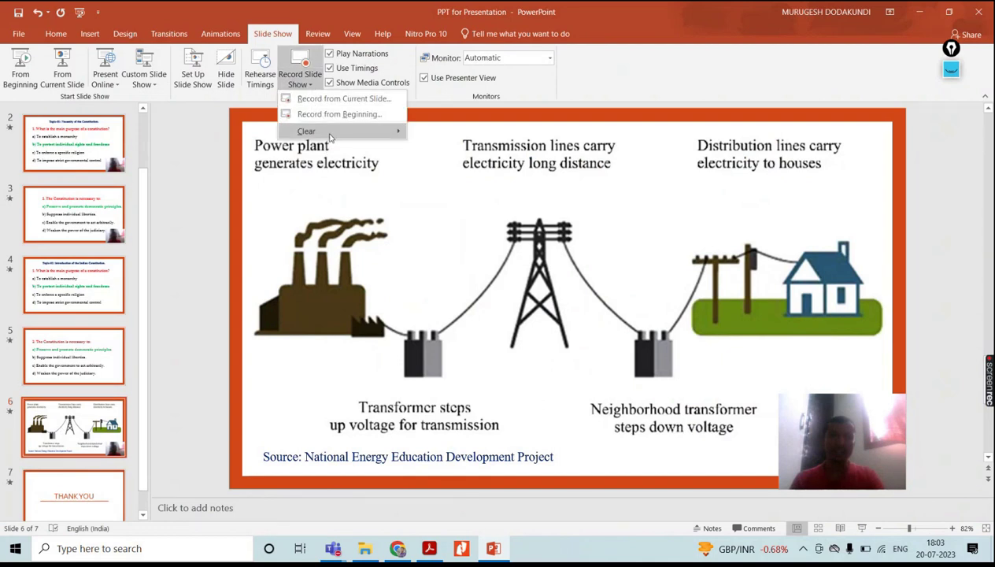
mouse_move(331, 138)
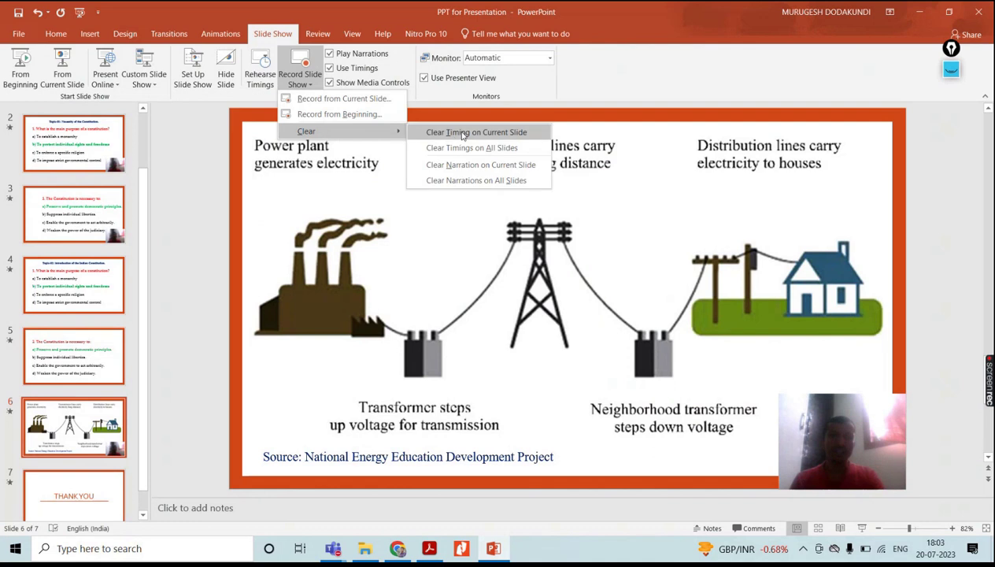
click(517, 134)
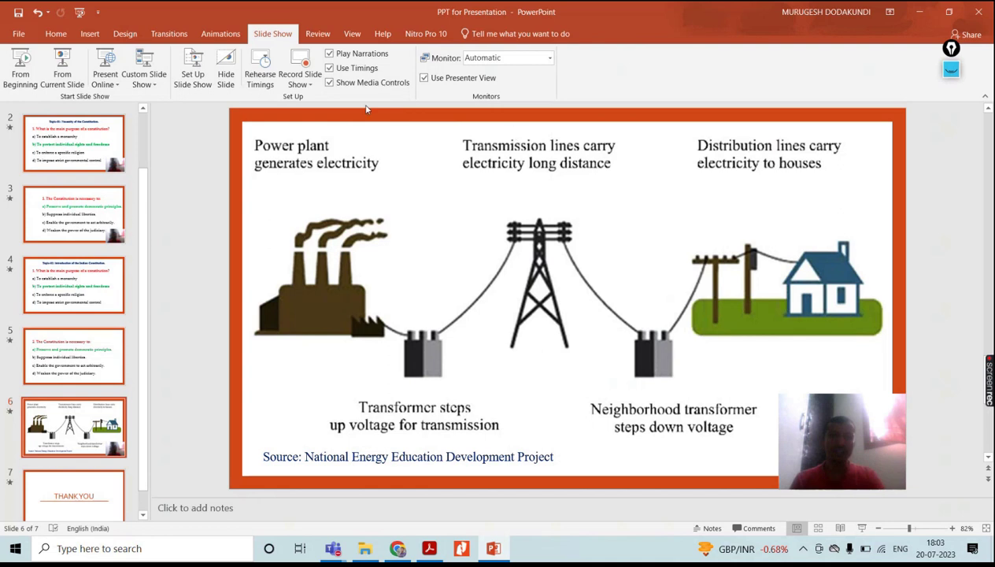
Clear the webcam narration from slide 6, bringing the total to 0:26.
click(312, 88)
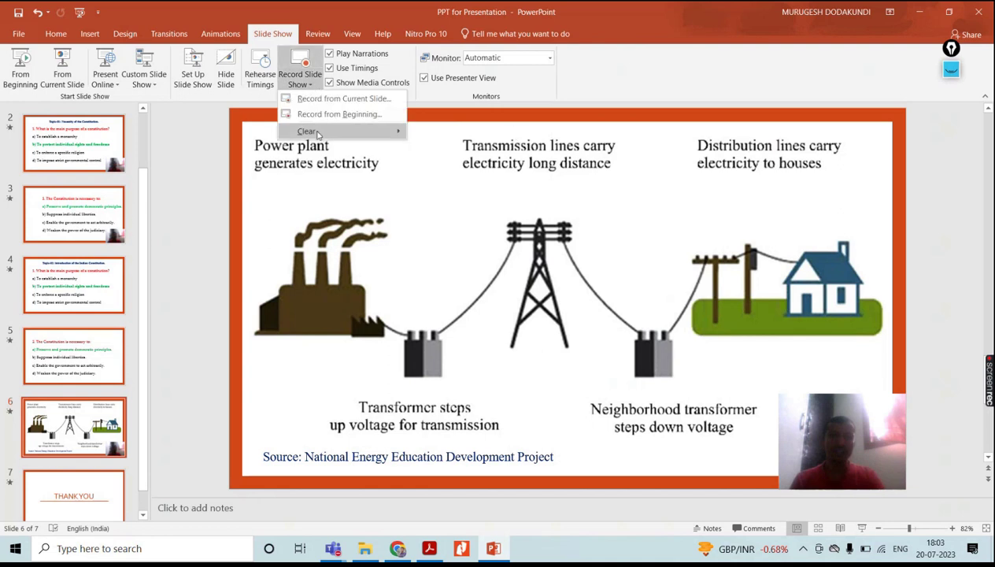
mouse_move(315, 133)
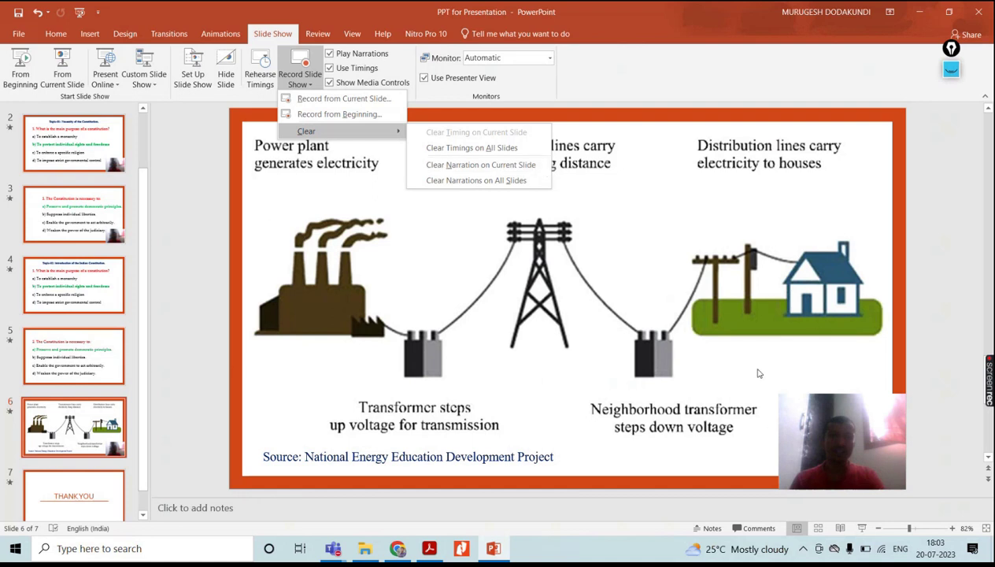
click(480, 164)
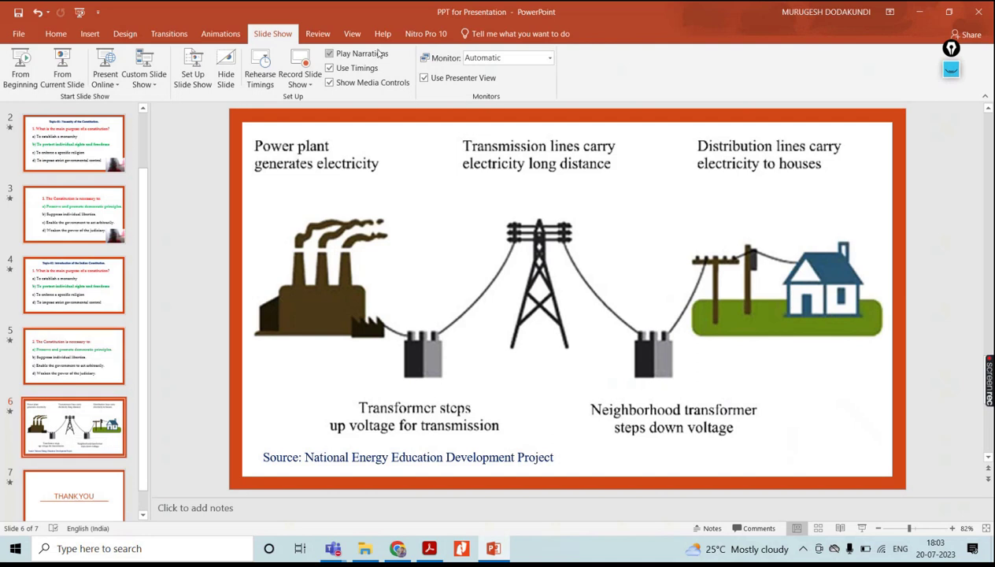
click(318, 87)
Start recording from slide 6 with the HP TrueVision HD Camera turned on.
click(329, 98)
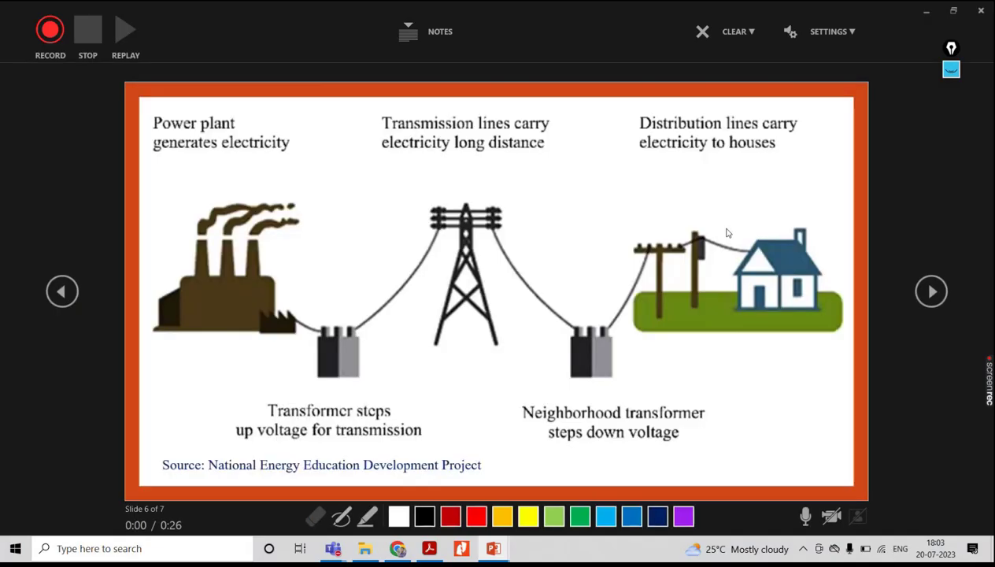
click(851, 33)
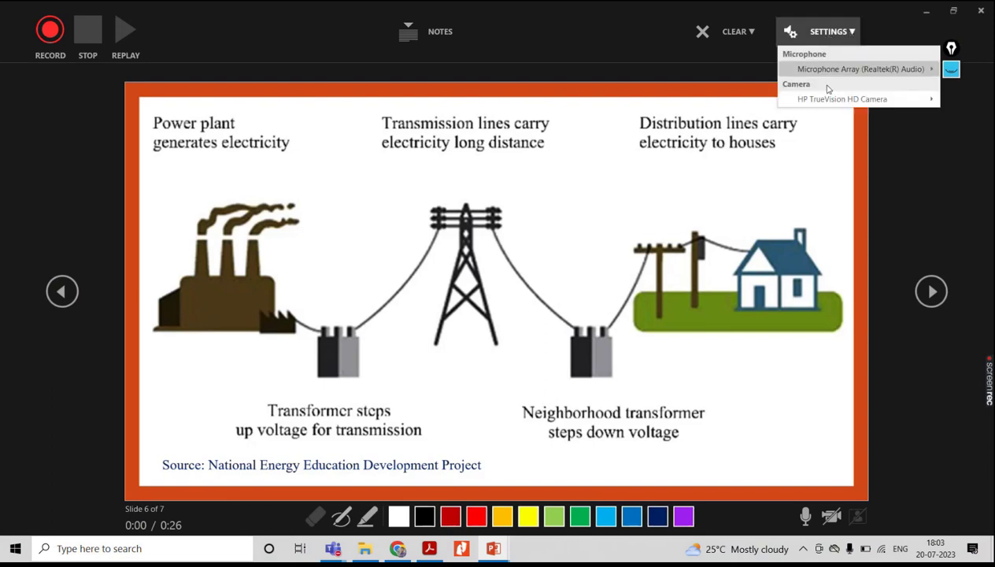
mouse_move(834, 105)
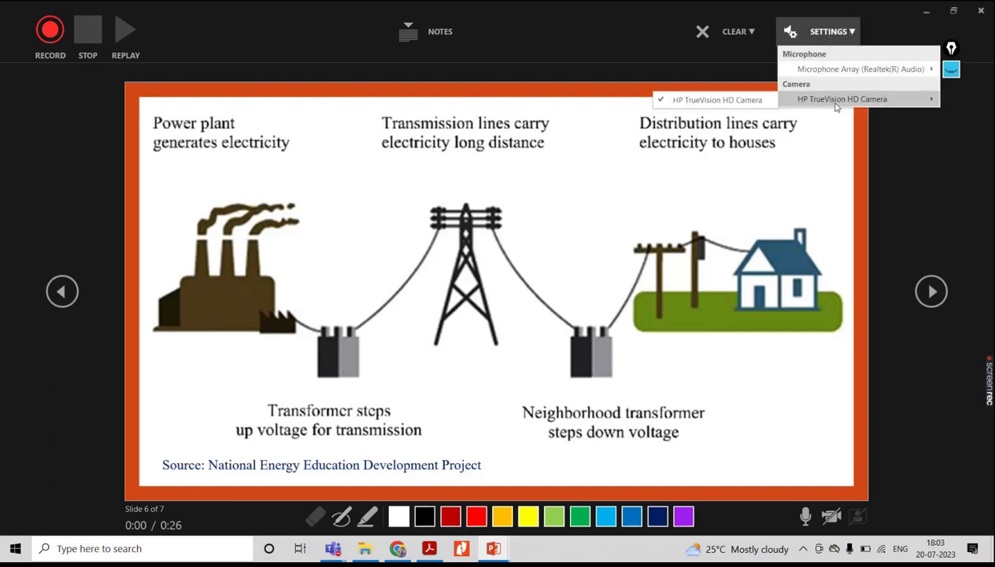
mouse_move(812, 71)
click(708, 99)
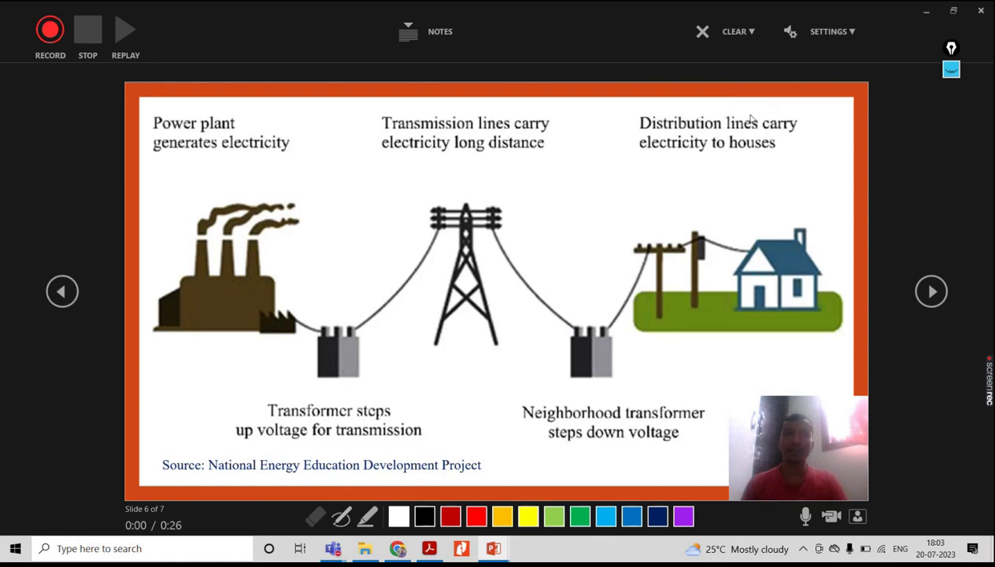
Record a 20-second narration (total 0:47), replay it, and advance past slide 7 to end.
click(53, 35)
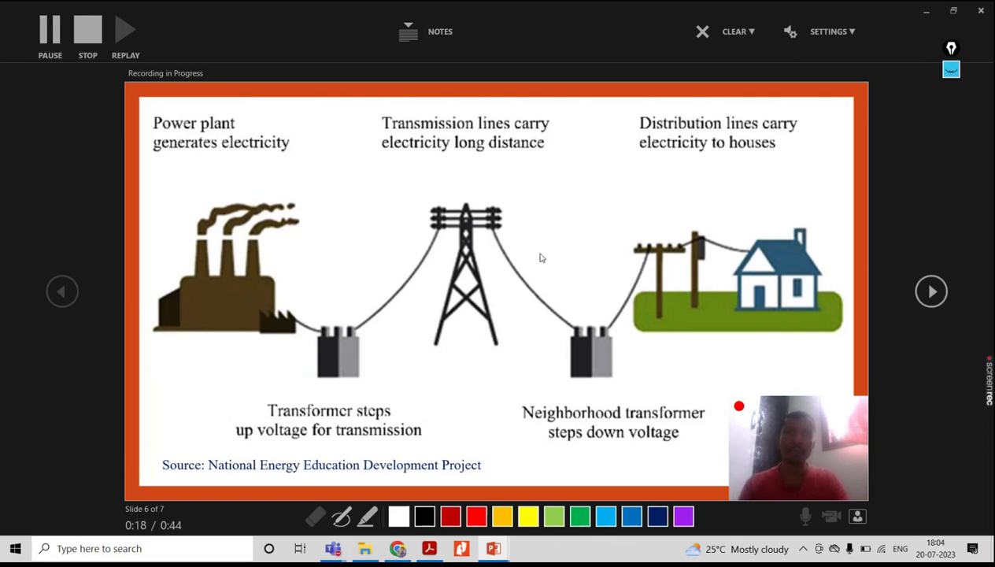
click(88, 37)
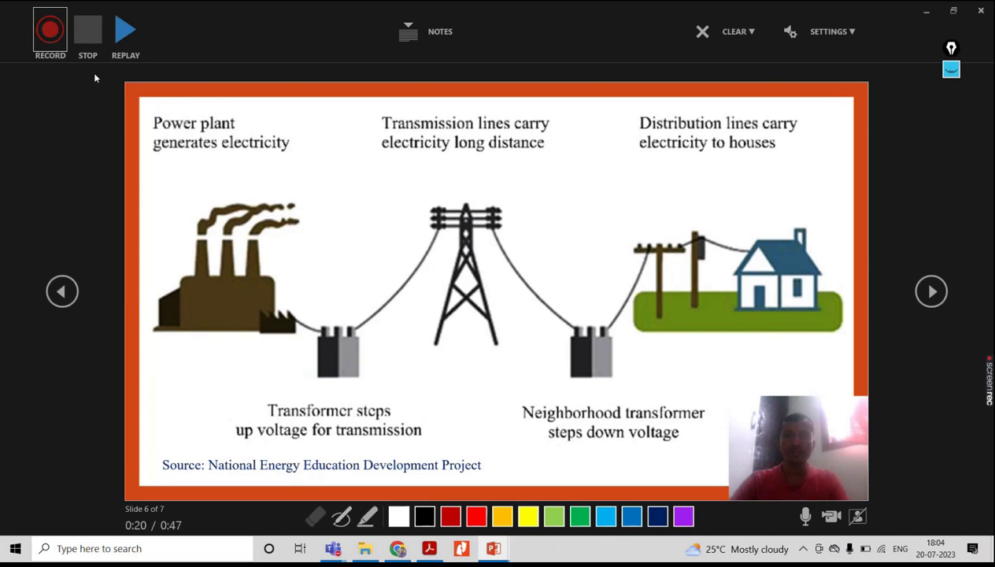
click(127, 40)
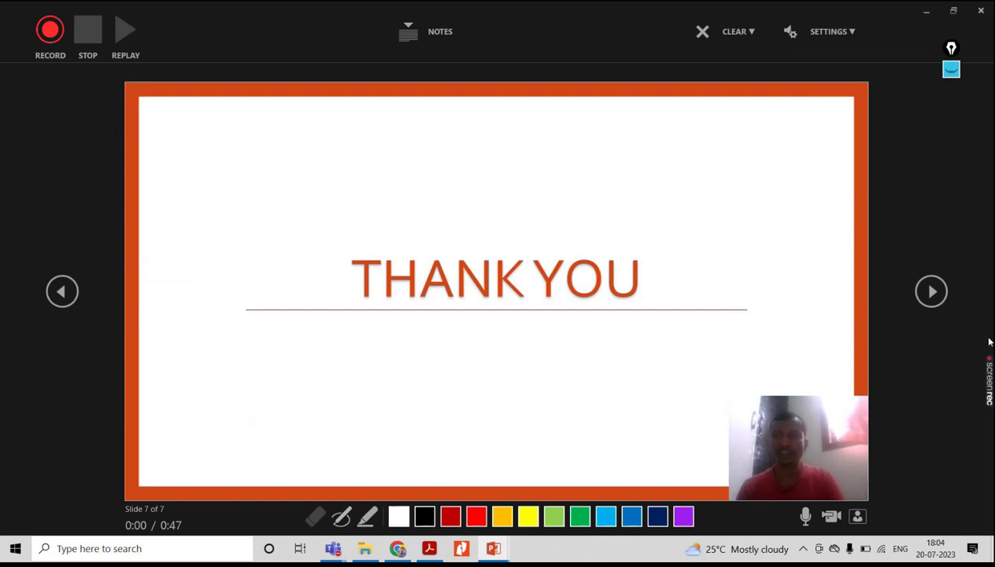
click(932, 291)
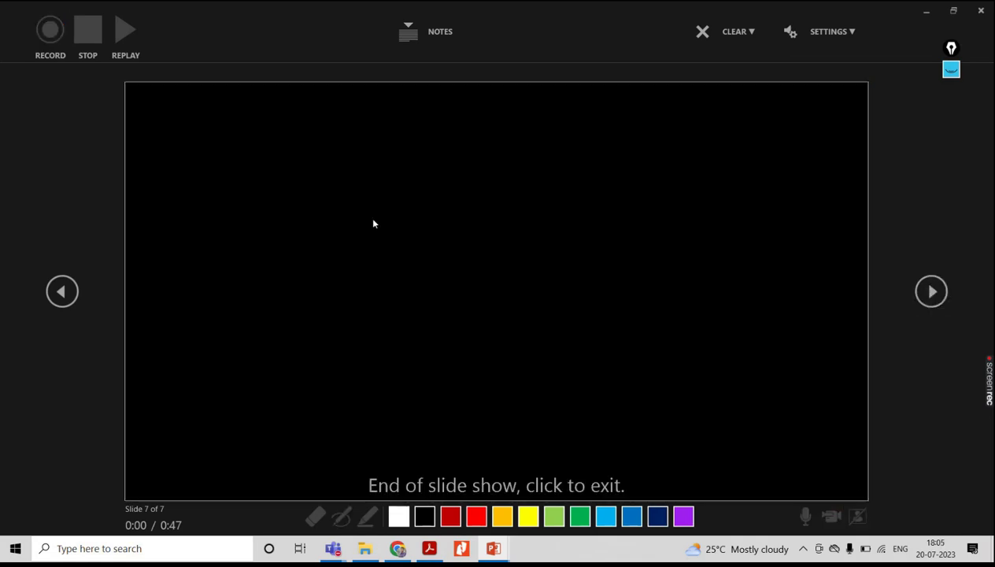
Exit the slide show and review slides 2, 3 and 6 in editing view.
click(590, 334)
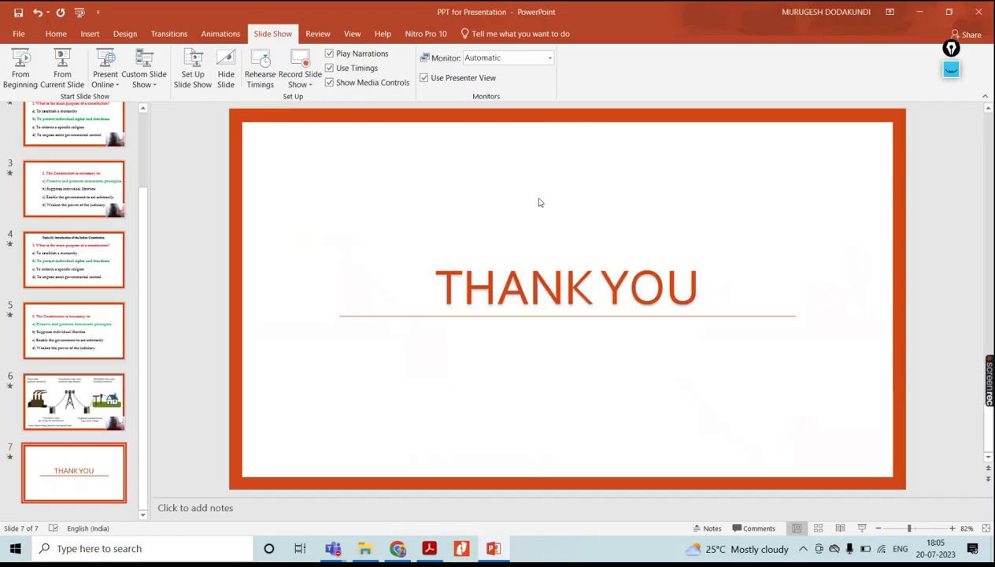
scroll(75, 244, up, 2)
click(73, 234)
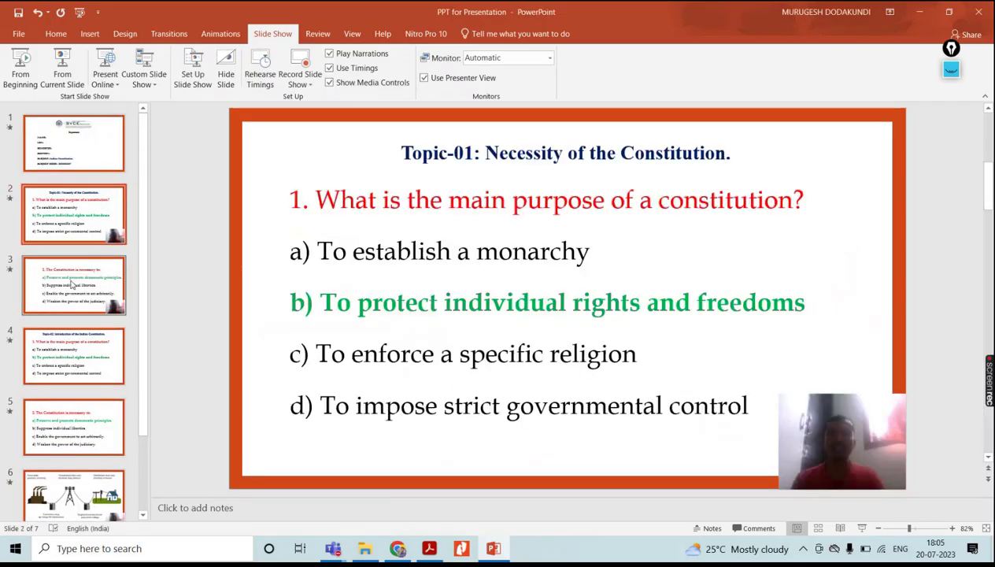
click(72, 282)
scroll(67, 355, down, 1)
click(61, 422)
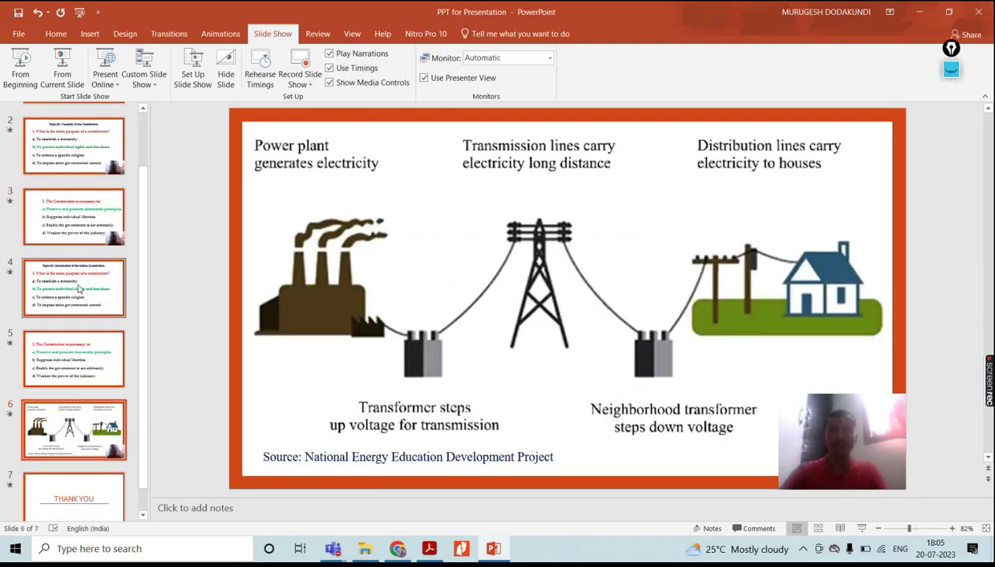
scroll(65, 451, up, 1)
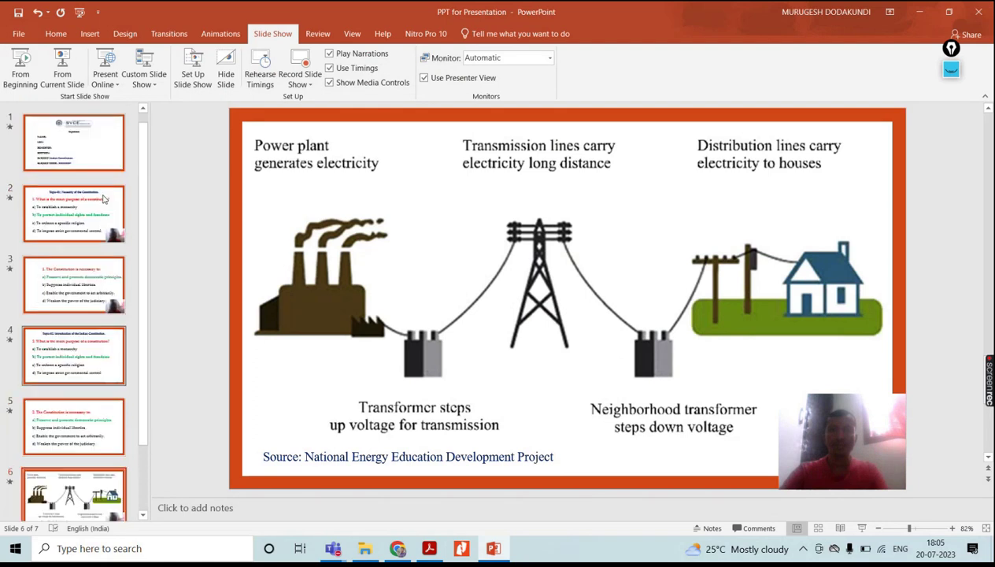
Circle the File tab with the screen pen, then clear the ink.
click(952, 69)
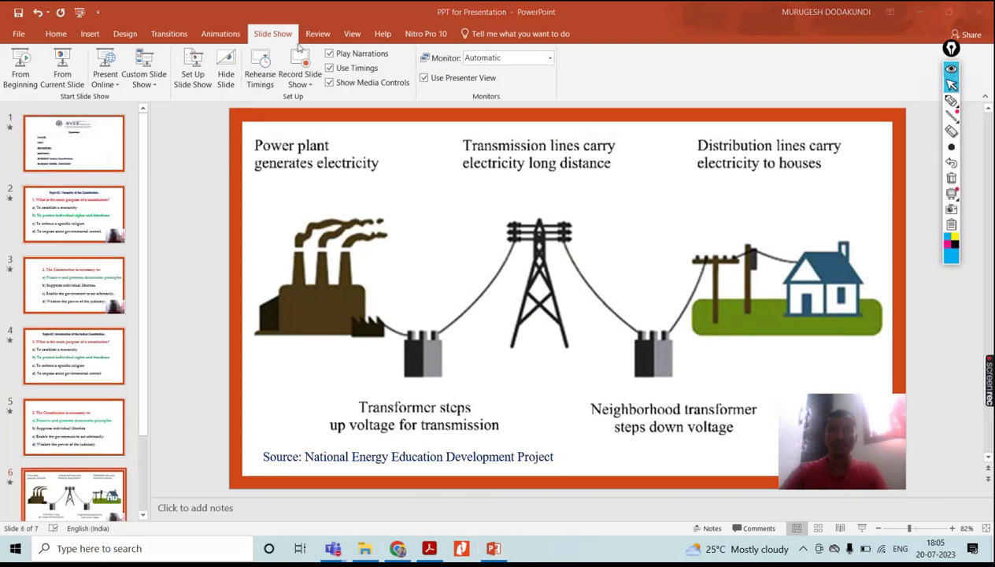
click(952, 100)
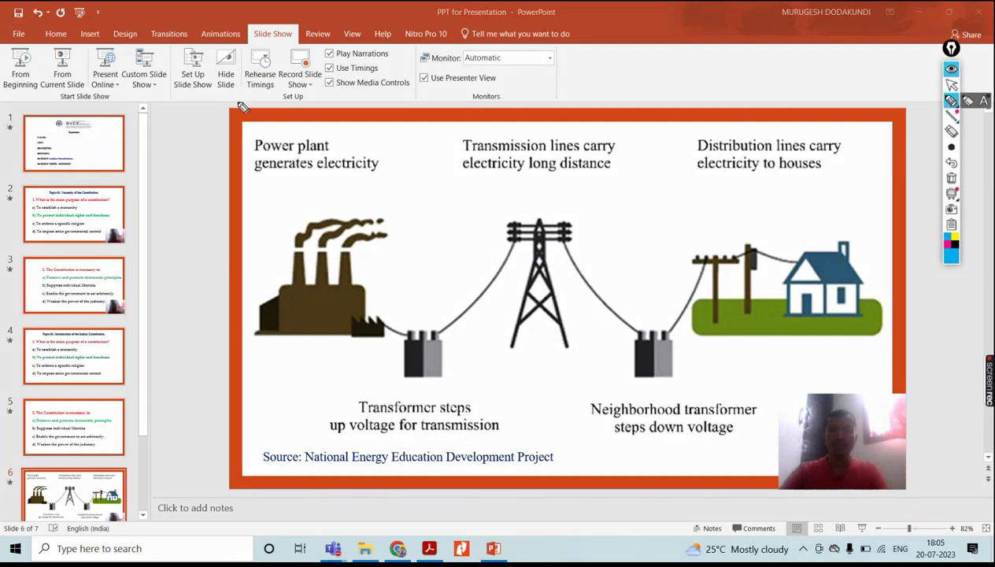
mouse_move(39, 22)
mouse_down()
mouse_move(15, 23)
mouse_move(14, 52)
mouse_move(51, 53)
mouse_move(24, 26)
mouse_up()
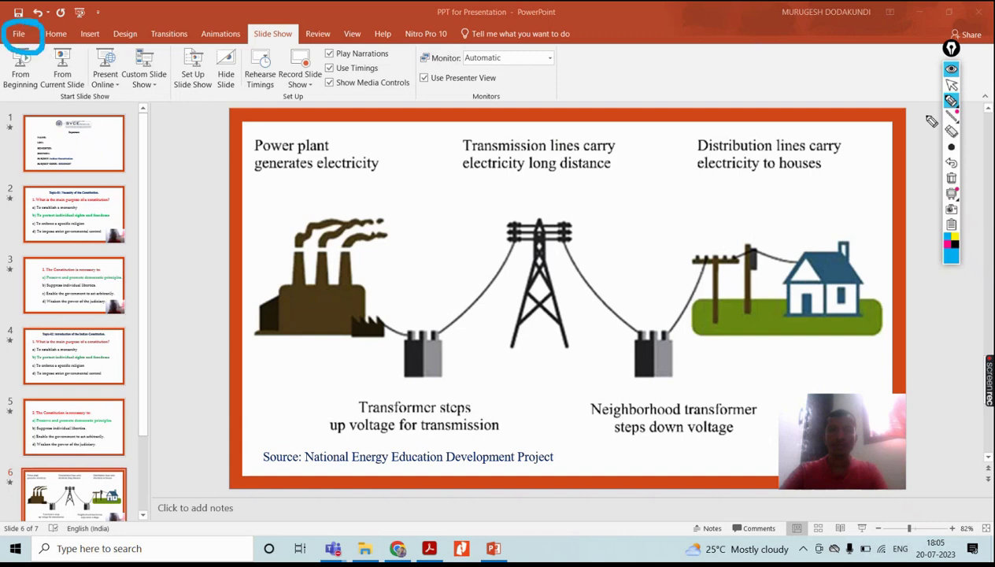
click(950, 85)
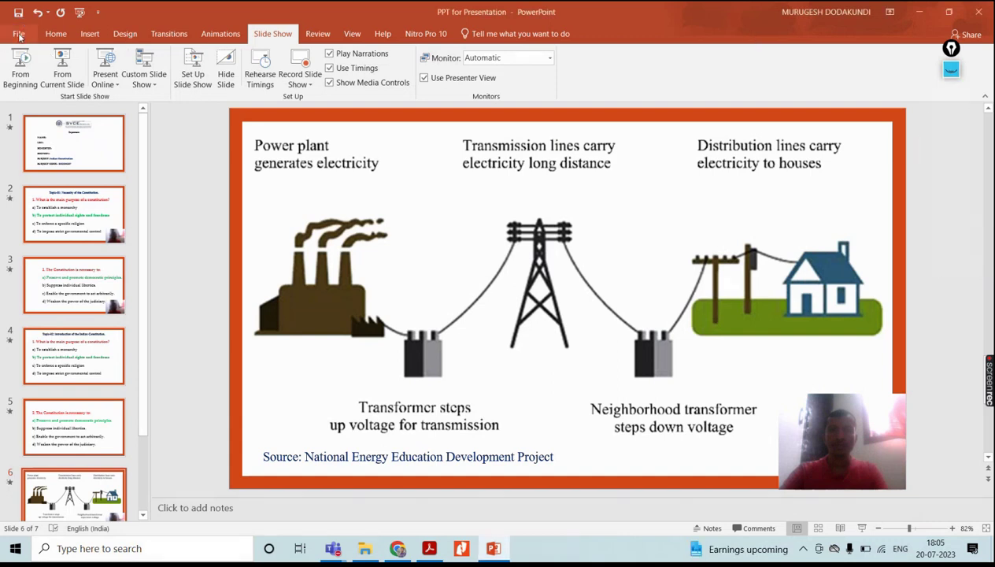
click(19, 35)
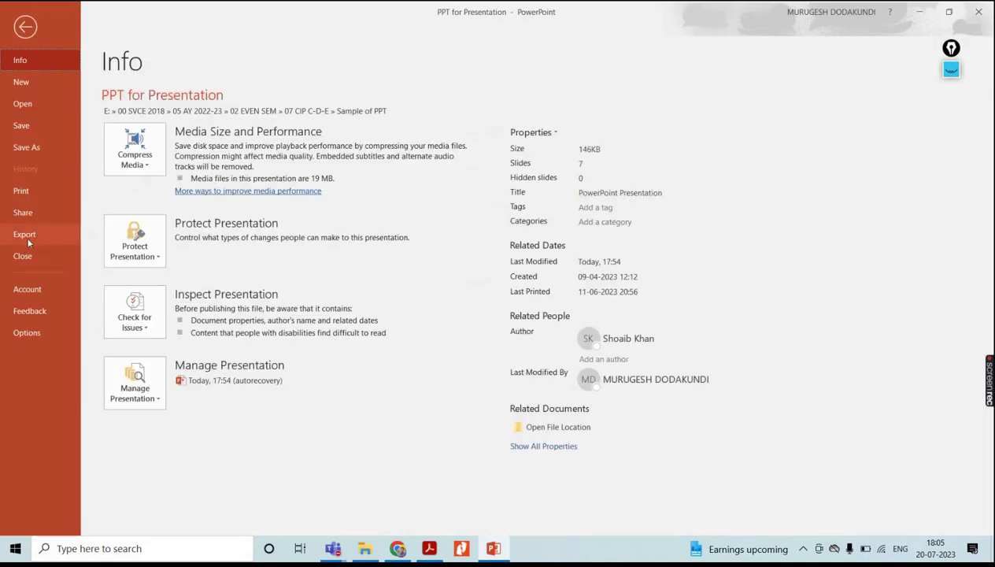
click(25, 235)
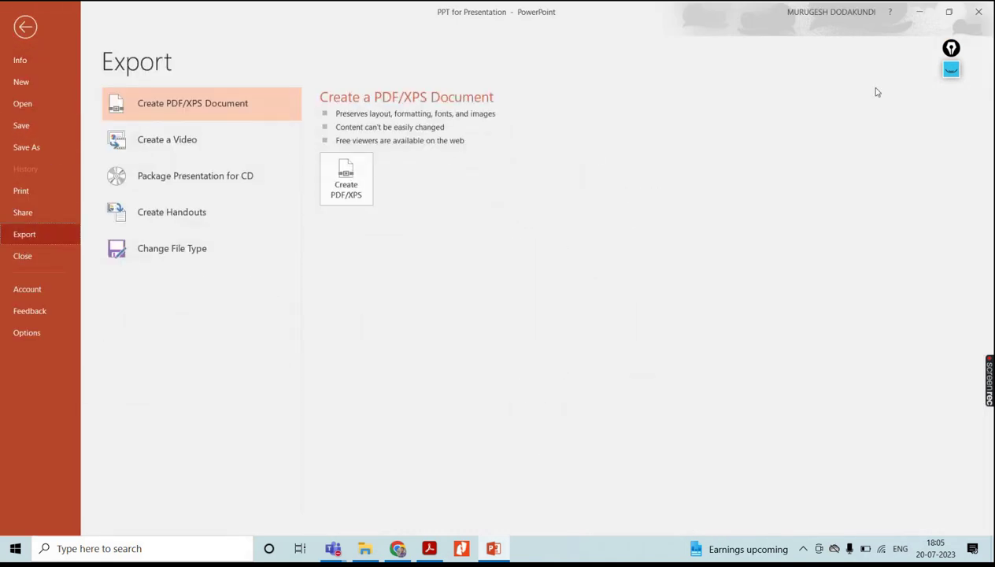
click(951, 69)
drag(31, 17, 39, 22)
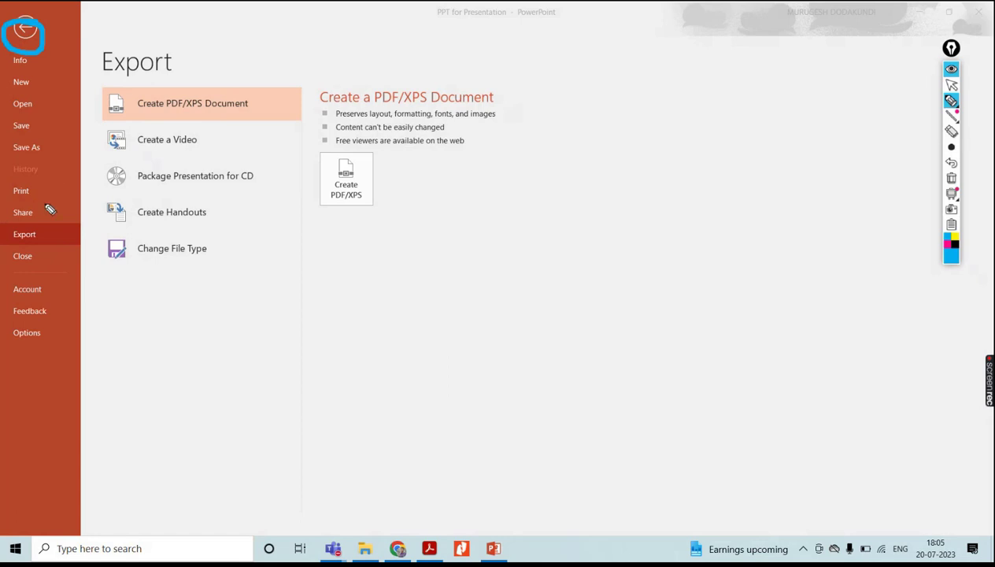
mouse_move(61, 215)
mouse_down()
mouse_move(6, 226)
mouse_move(81, 251)
mouse_move(60, 216)
mouse_up()
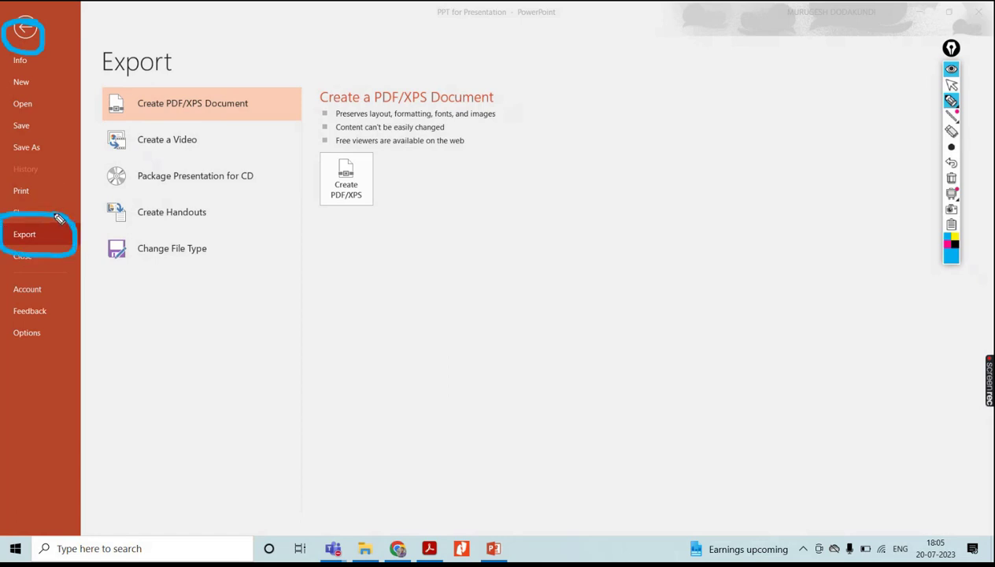
mouse_move(243, 141)
mouse_down()
mouse_move(104, 127)
mouse_move(112, 165)
mouse_move(234, 144)
mouse_up()
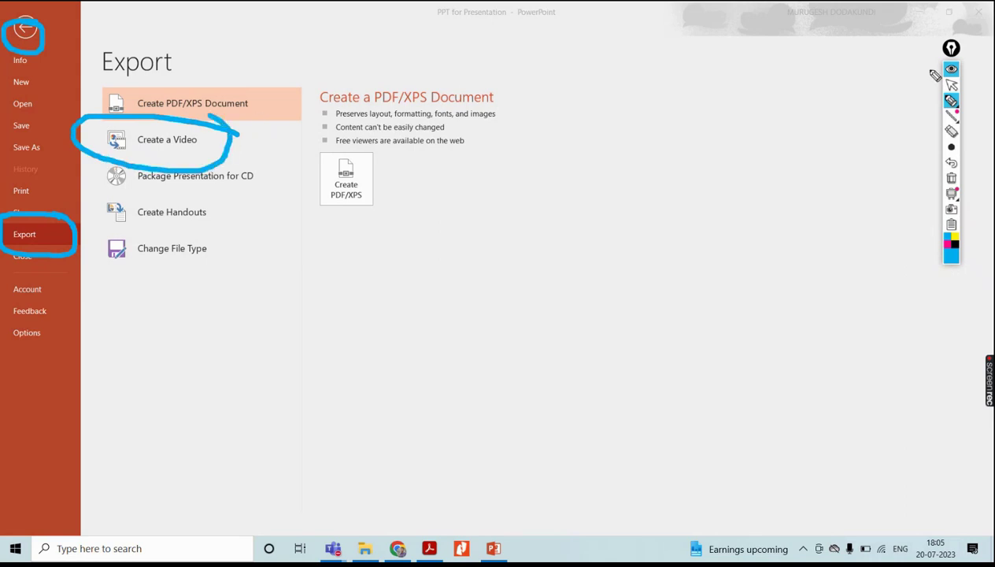
click(950, 69)
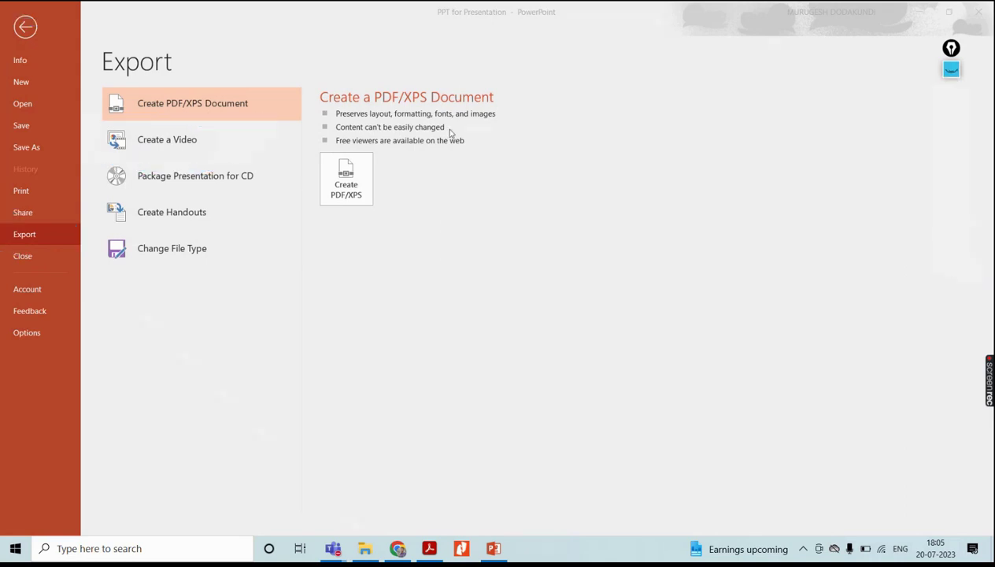
click(167, 140)
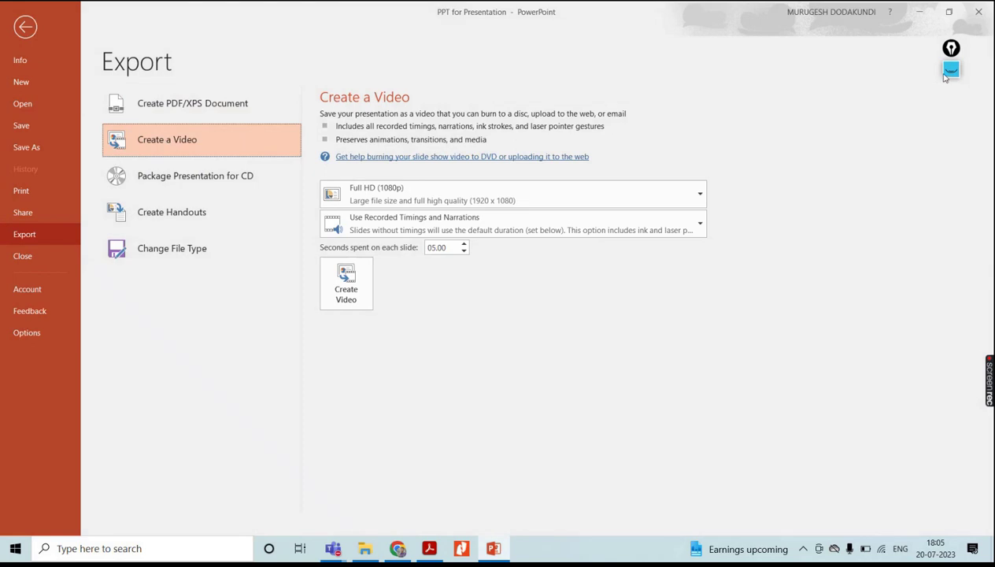
click(949, 71)
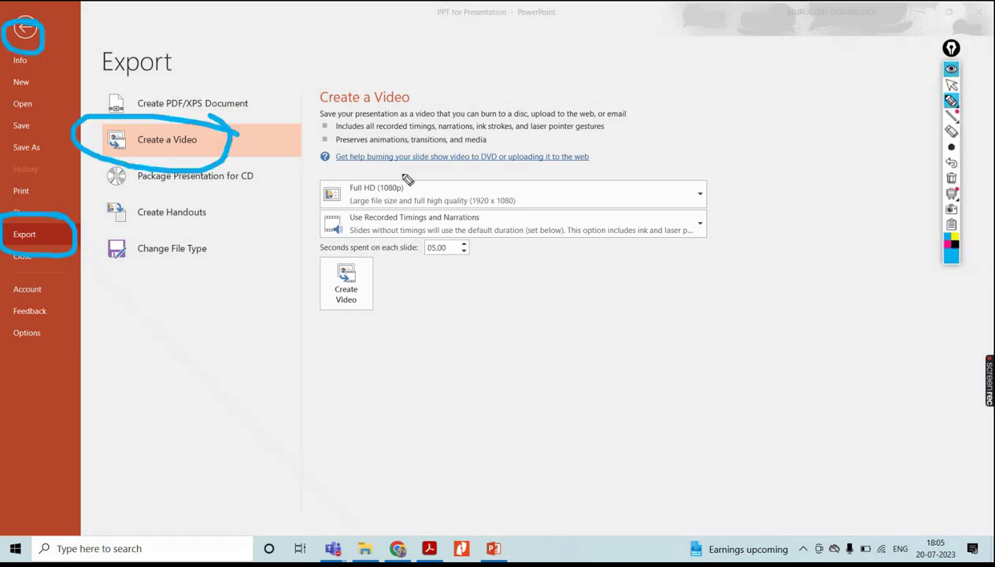
mouse_move(725, 180)
mouse_down()
mouse_move(322, 171)
mouse_move(289, 267)
mouse_move(416, 338)
mouse_move(744, 236)
mouse_move(725, 180)
mouse_up()
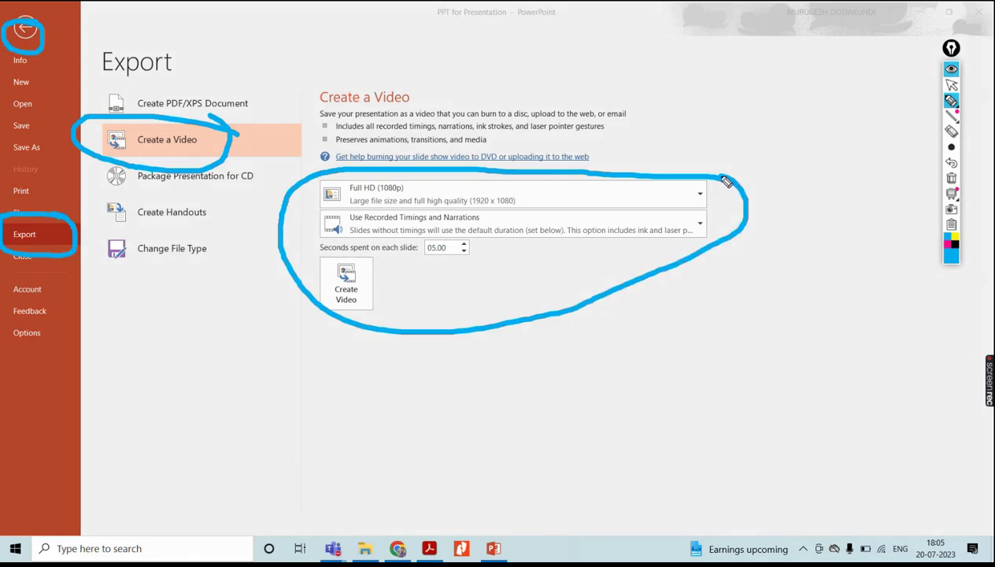
click(952, 69)
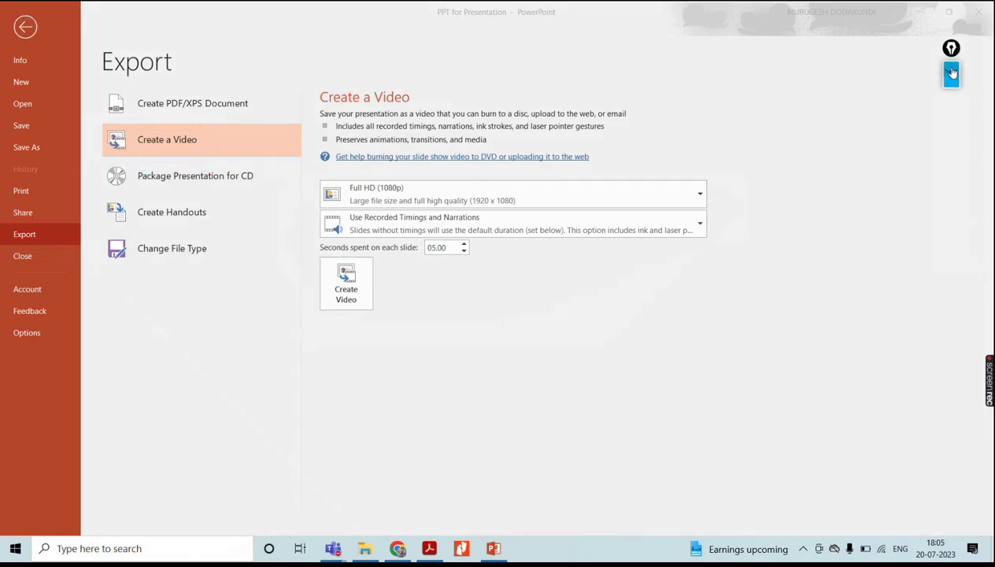
click(682, 199)
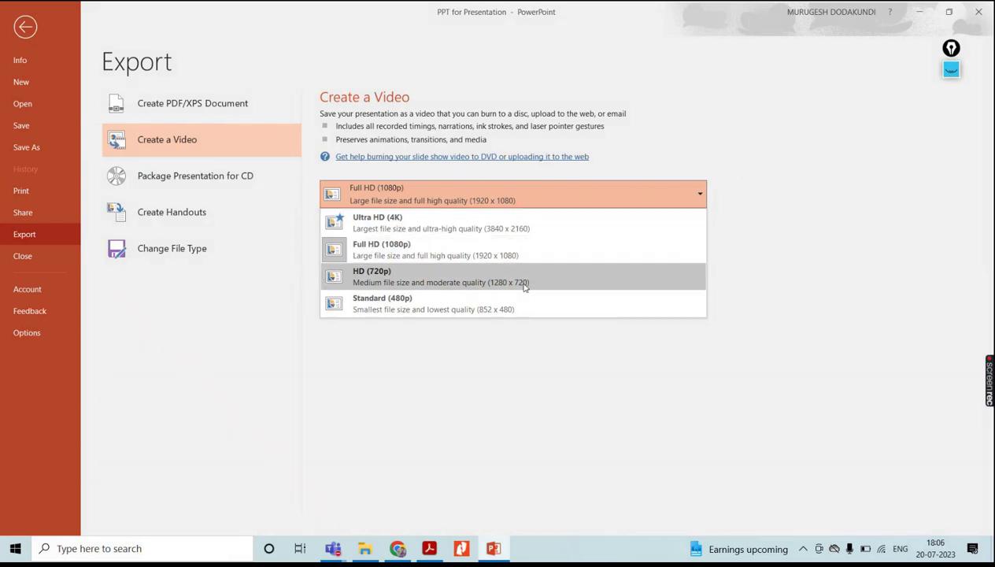
click(418, 252)
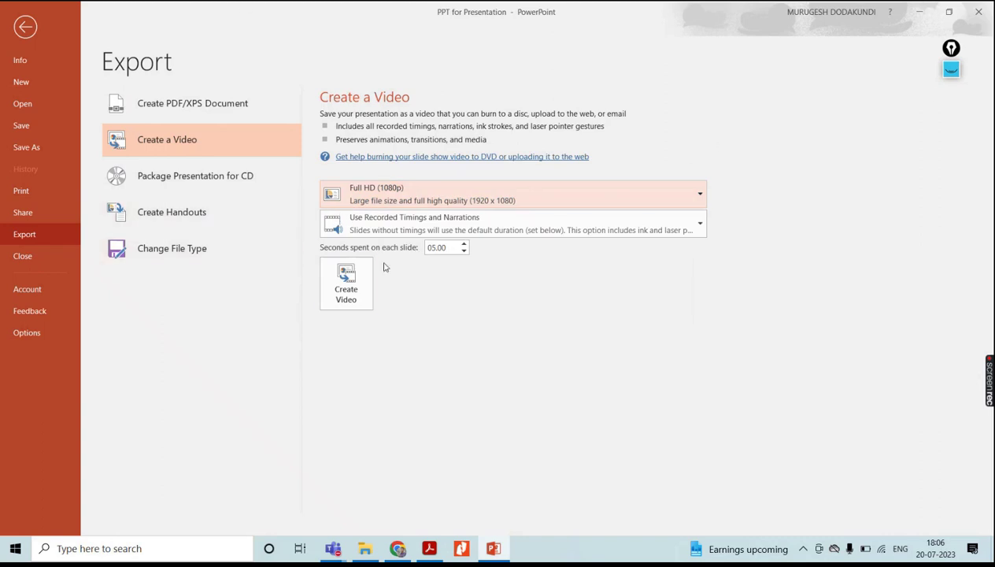
click(952, 69)
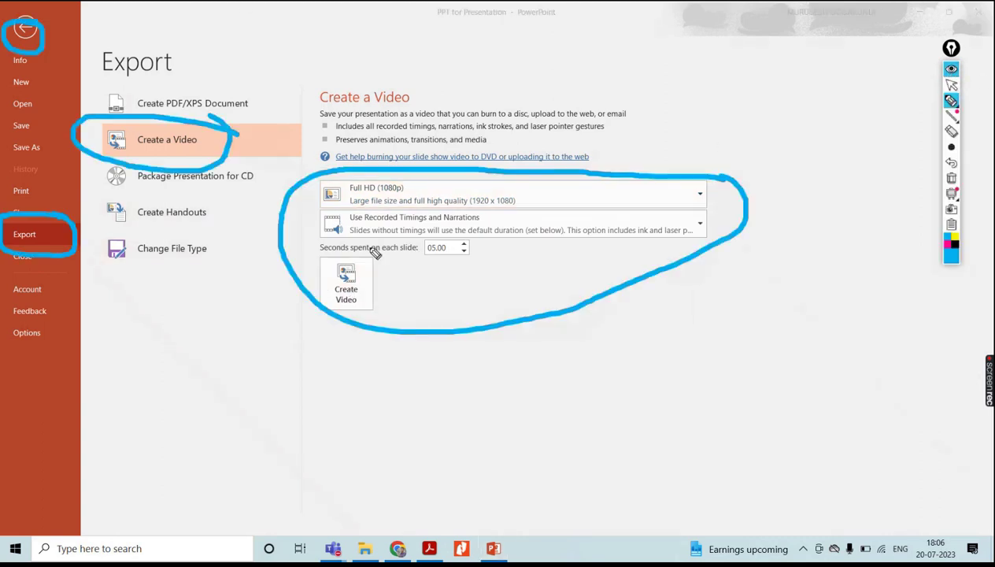
mouse_move(377, 260)
mouse_down()
mouse_move(313, 258)
mouse_move(338, 329)
mouse_move(381, 271)
mouse_move(356, 257)
mouse_up()
drag(585, 184, 640, 180)
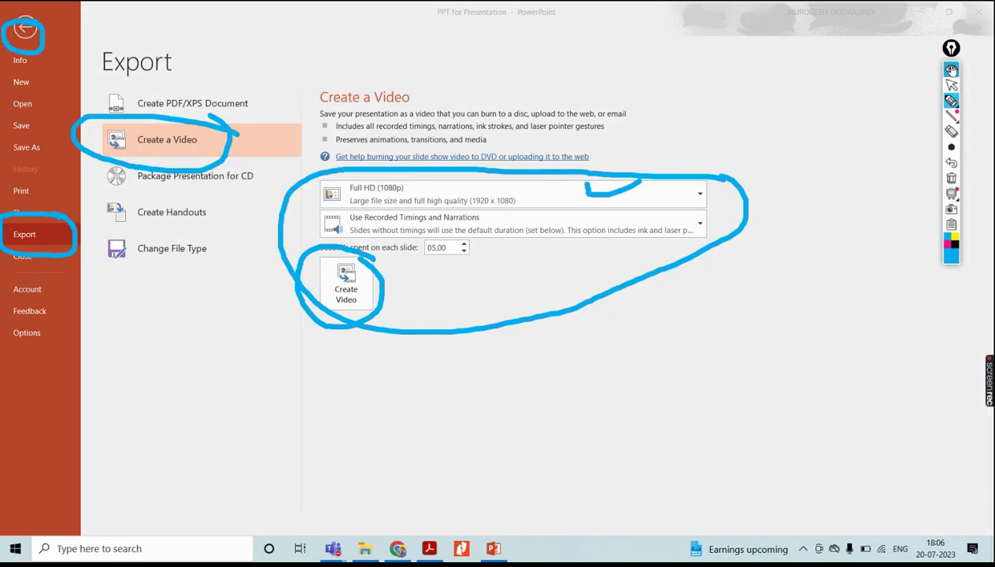
click(952, 69)
Export the deck as MPEG-4 video 'PPT for Presentation 03' in the Sample of PPT folder.
click(348, 282)
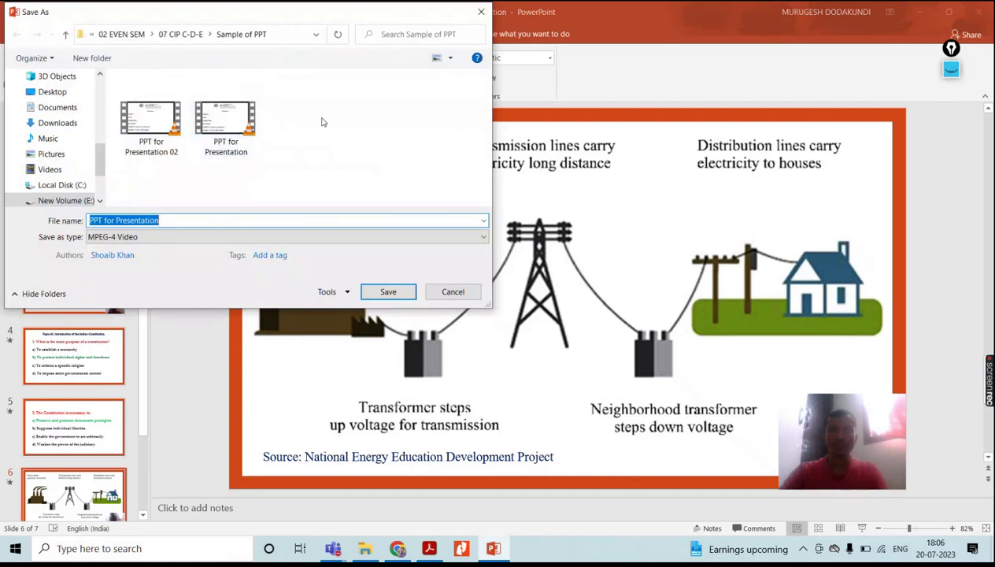
click(186, 222)
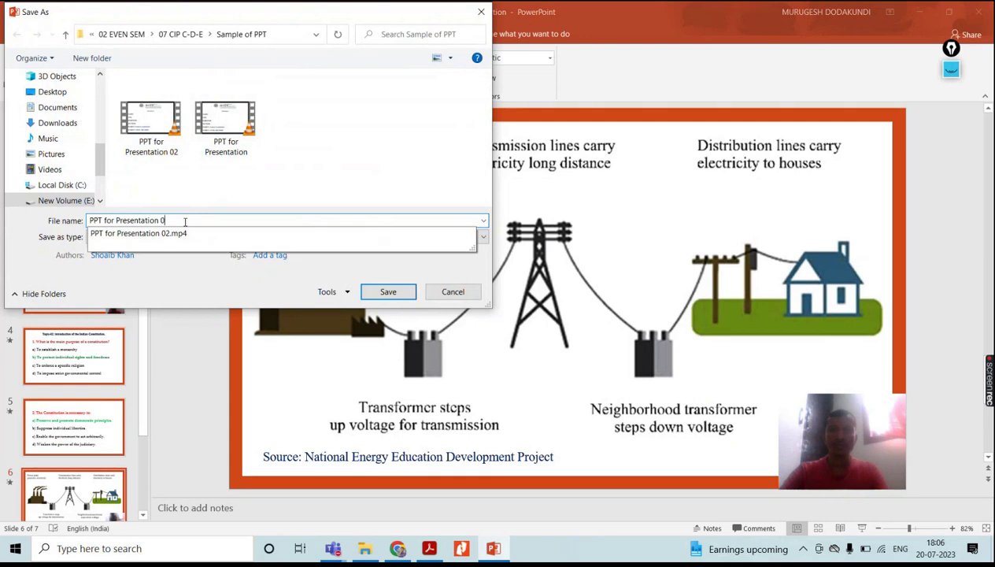
text(03)
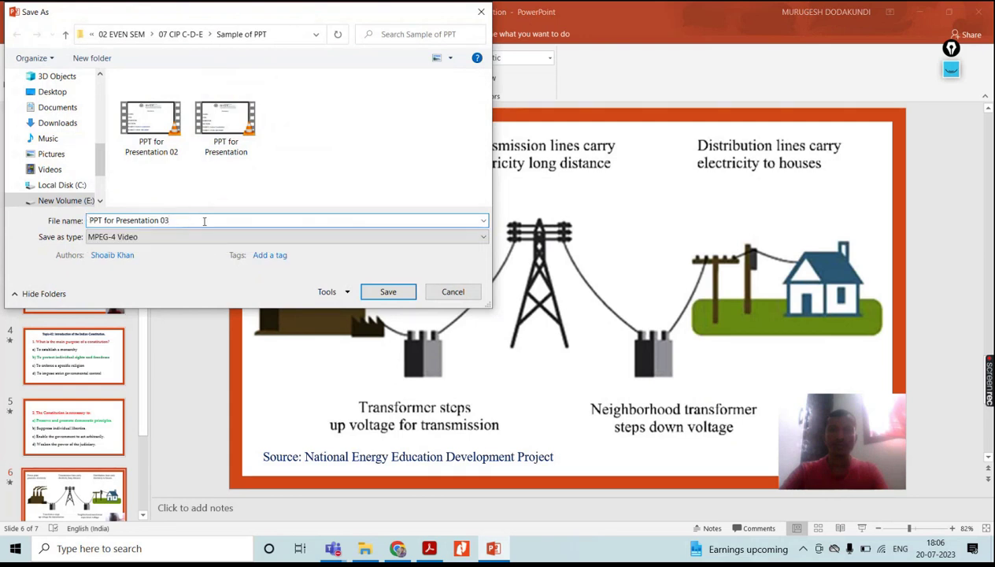
click(389, 293)
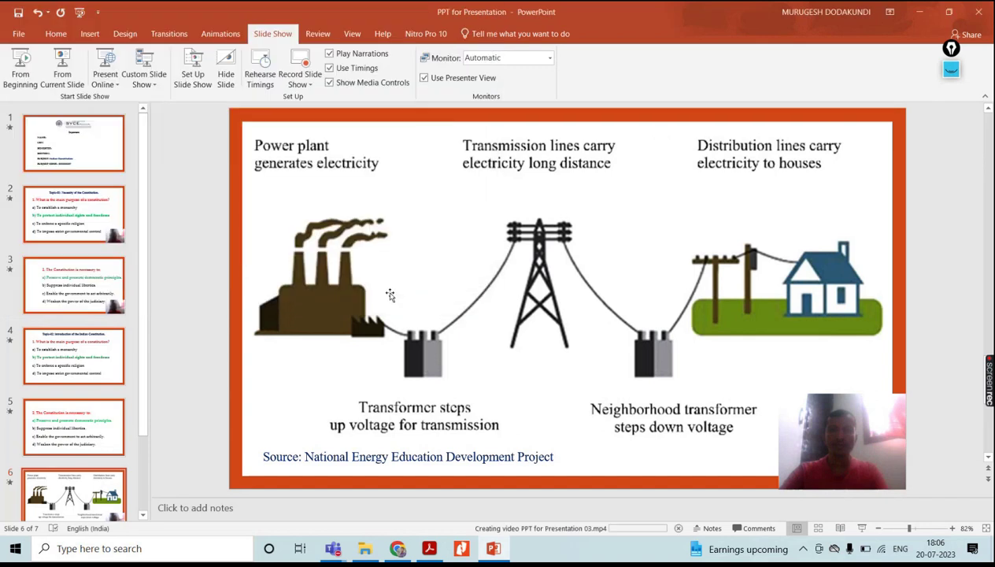
click(951, 70)
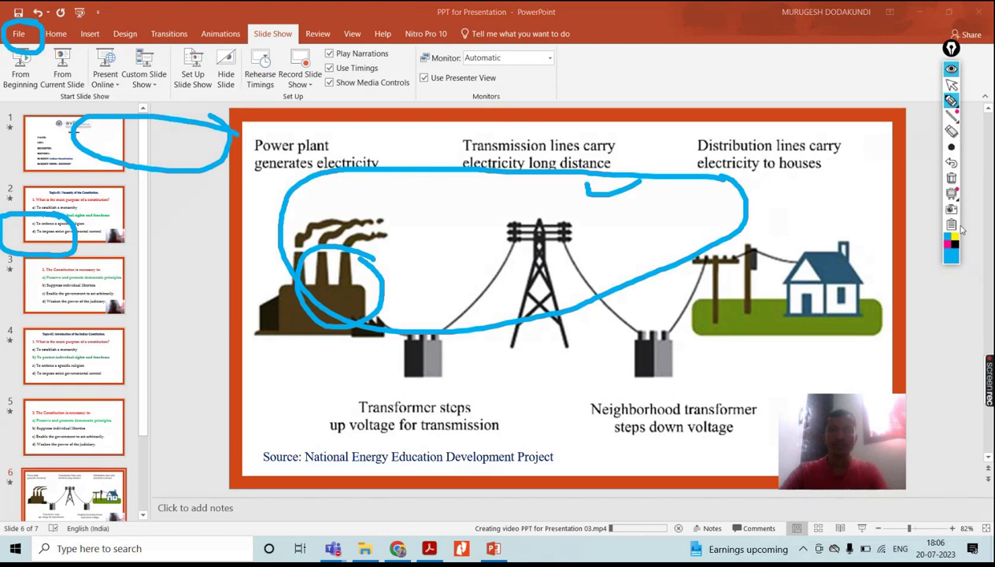
Circle the video export progress in the status bar with ink, then erase it.
click(952, 178)
click(951, 100)
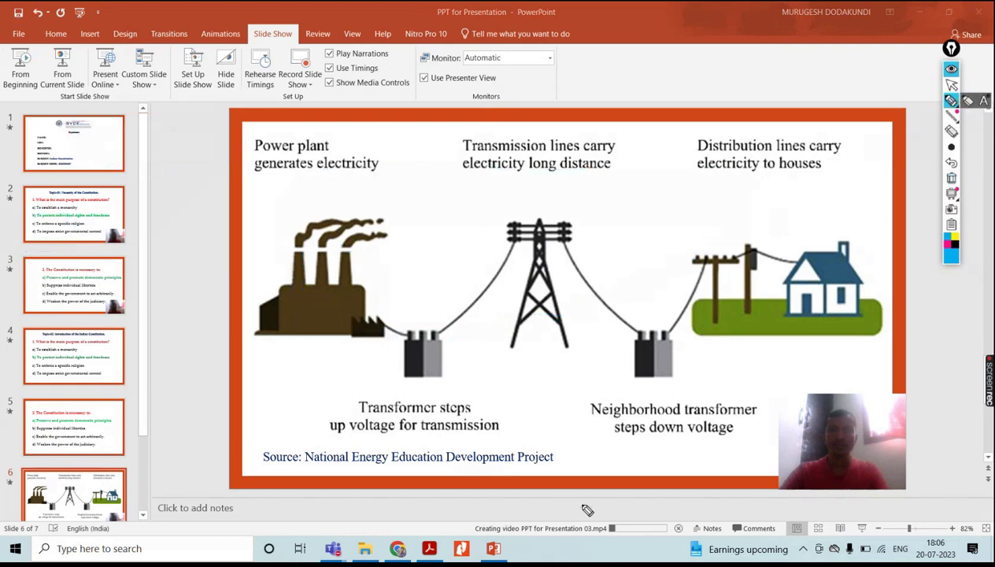
mouse_move(676, 504)
mouse_down()
mouse_move(527, 509)
mouse_move(460, 542)
mouse_move(622, 556)
mouse_move(687, 524)
mouse_move(642, 496)
mouse_up()
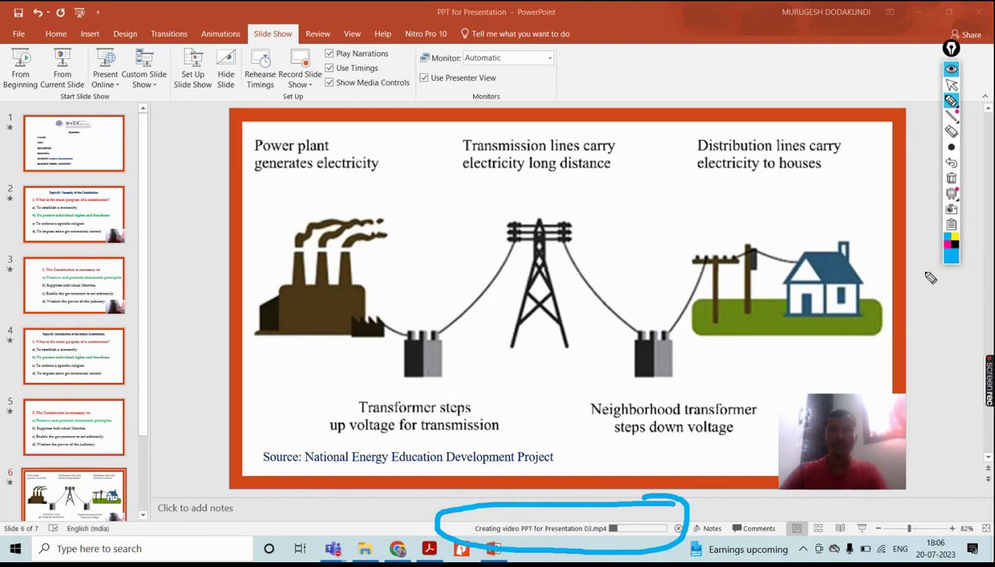
click(949, 178)
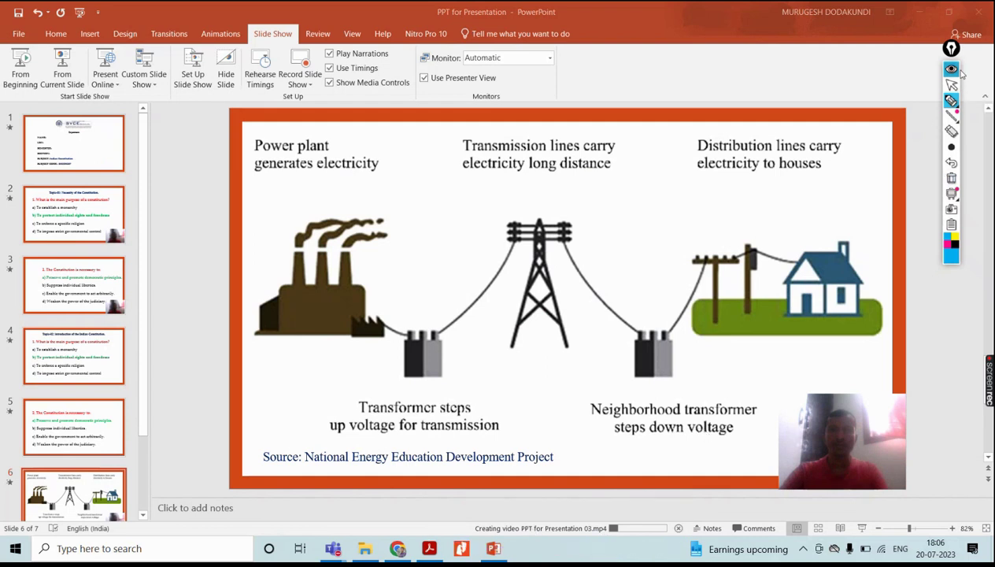
click(952, 71)
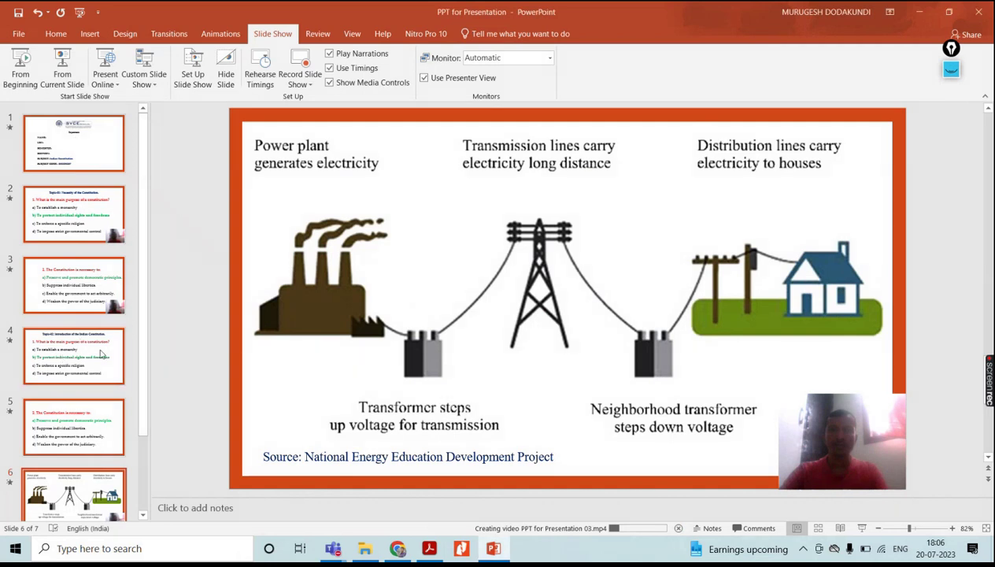
Select slide 6's power transmission diagram and underline its Source line with ink, then erase it.
click(73, 428)
scroll(324, 263, up, 1)
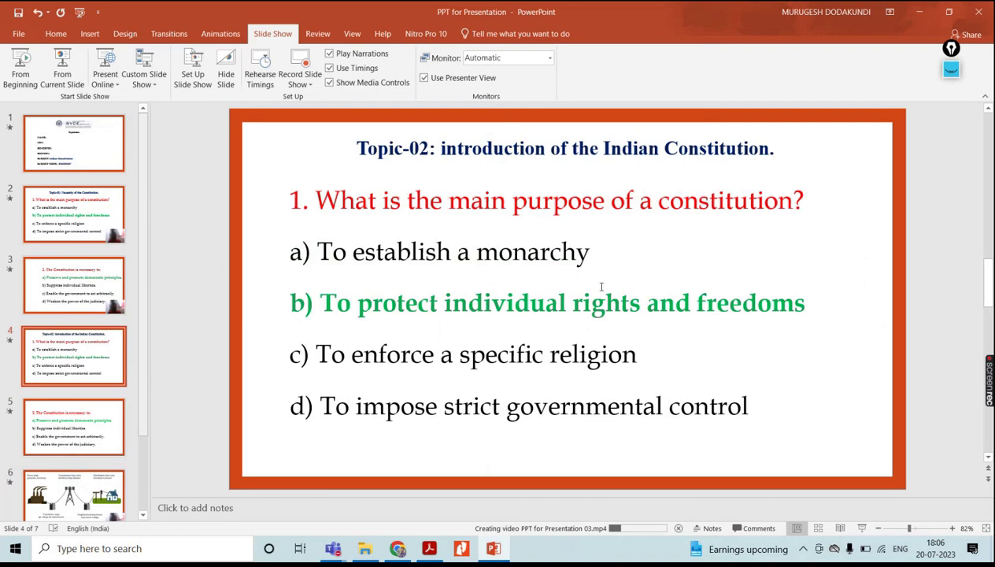
scroll(601, 286, down, 2)
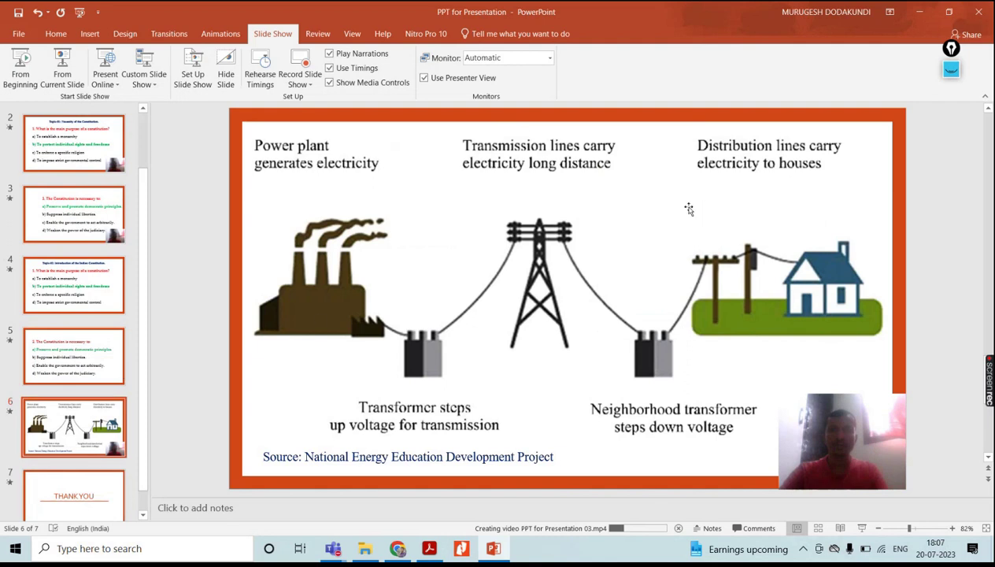
click(541, 223)
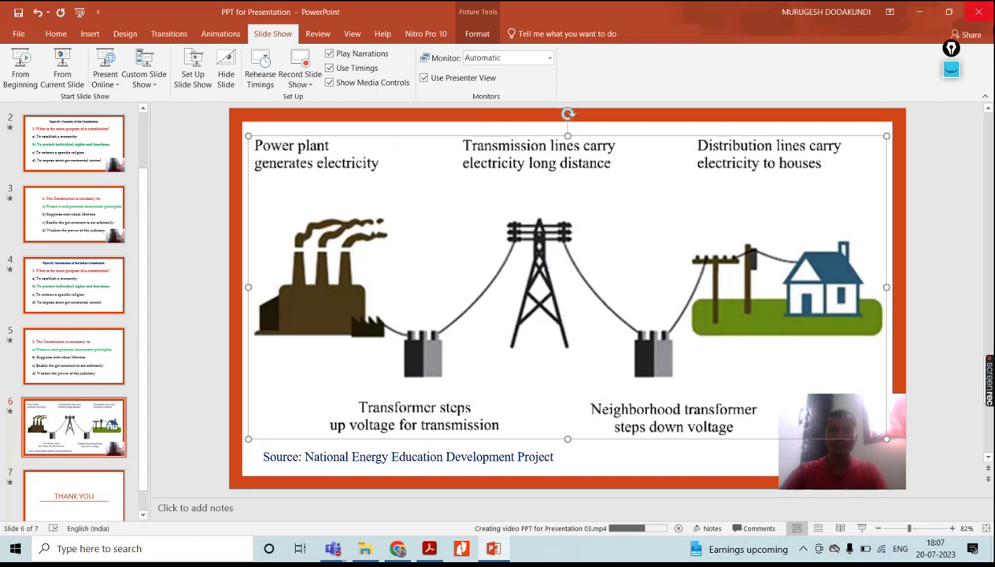
click(951, 70)
drag(246, 466, 575, 479)
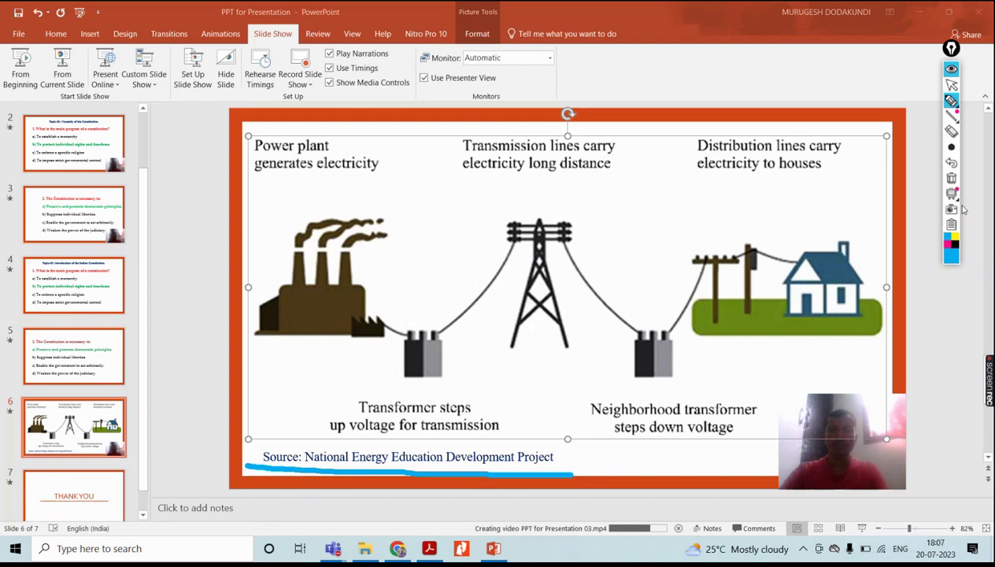
click(951, 179)
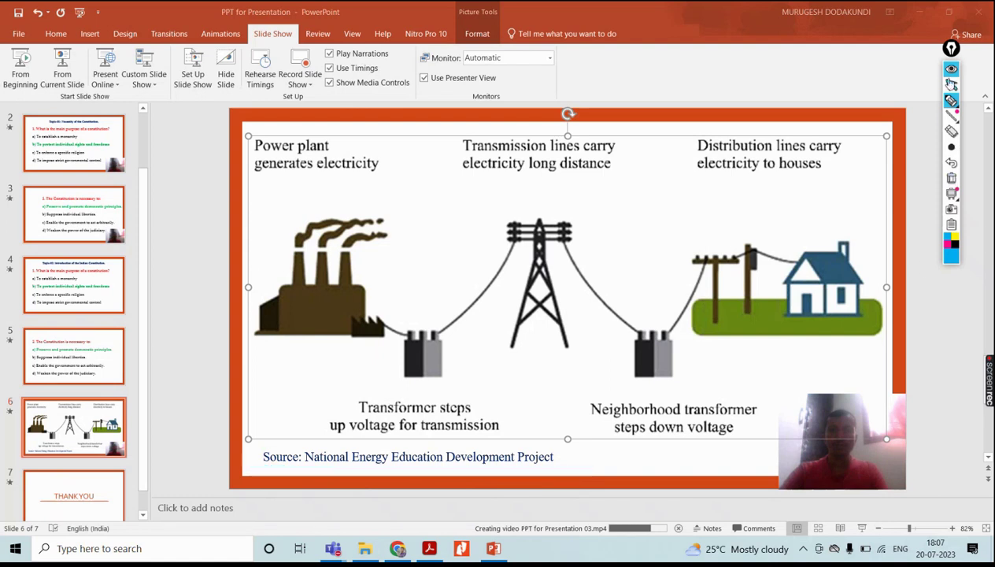
click(952, 69)
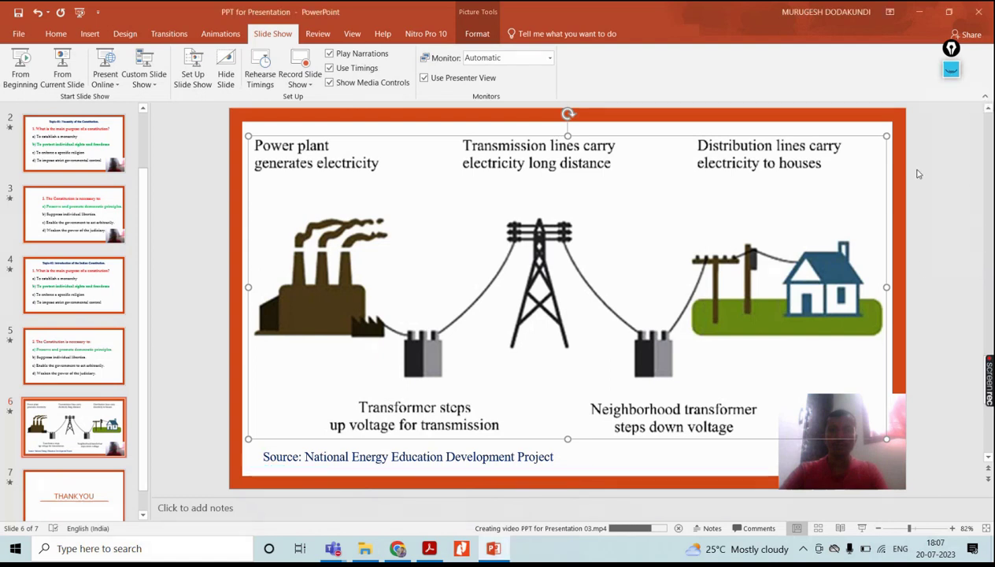
click(172, 169)
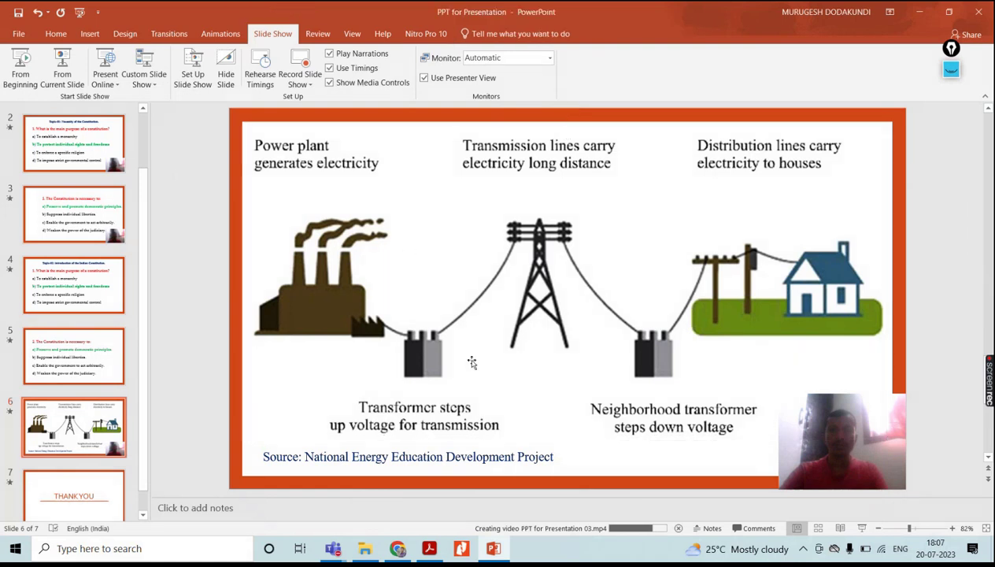
Circle where the finished export progress was shown, then erase the ink.
click(951, 70)
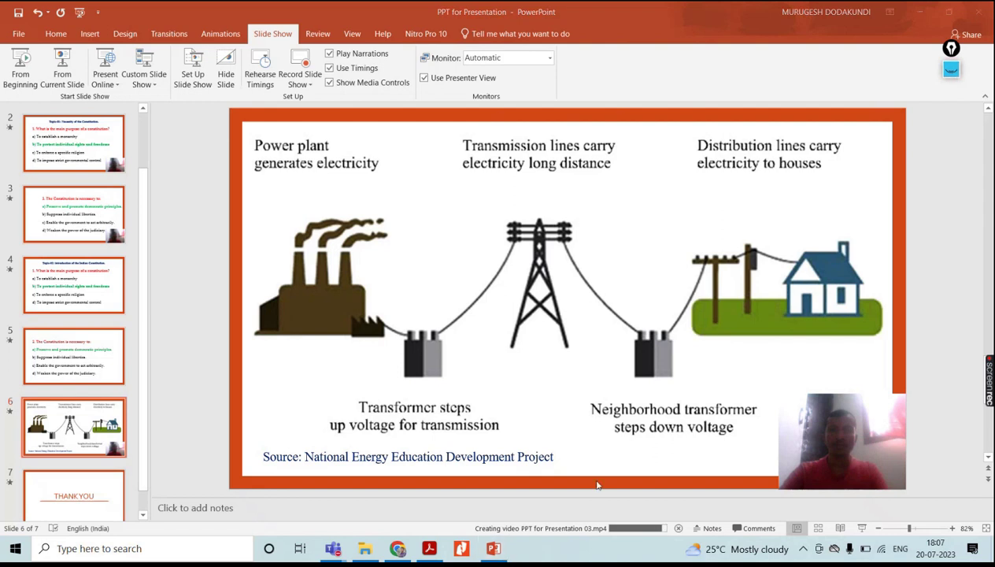
click(951, 69)
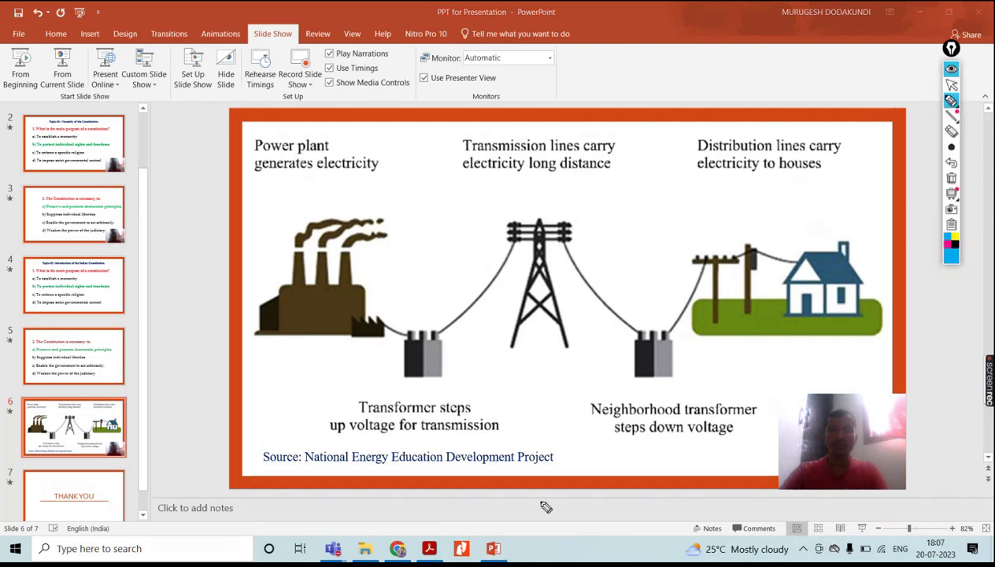
mouse_move(634, 502)
mouse_down()
mouse_move(465, 508)
mouse_move(589, 556)
mouse_move(584, 500)
mouse_move(571, 504)
mouse_up()
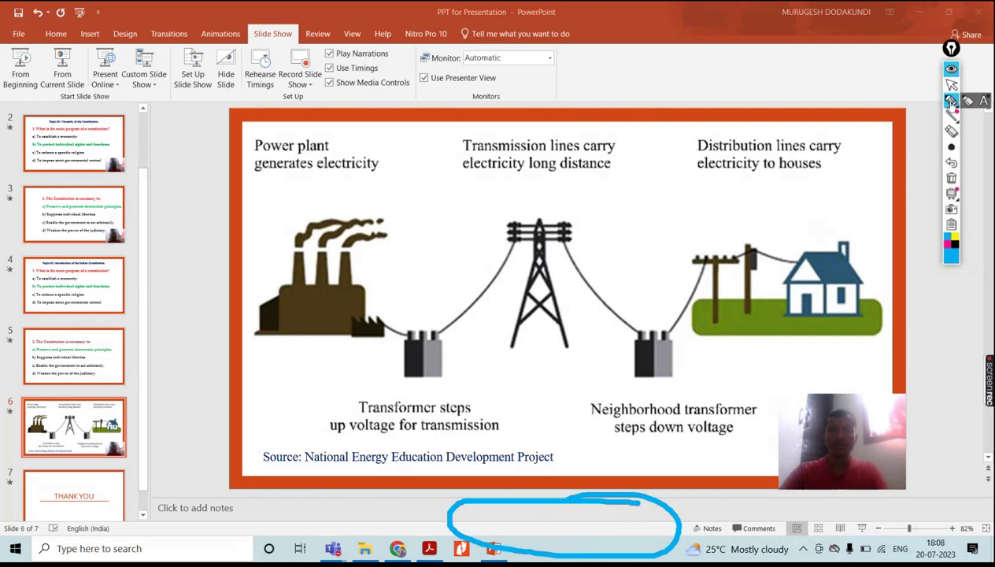
click(951, 163)
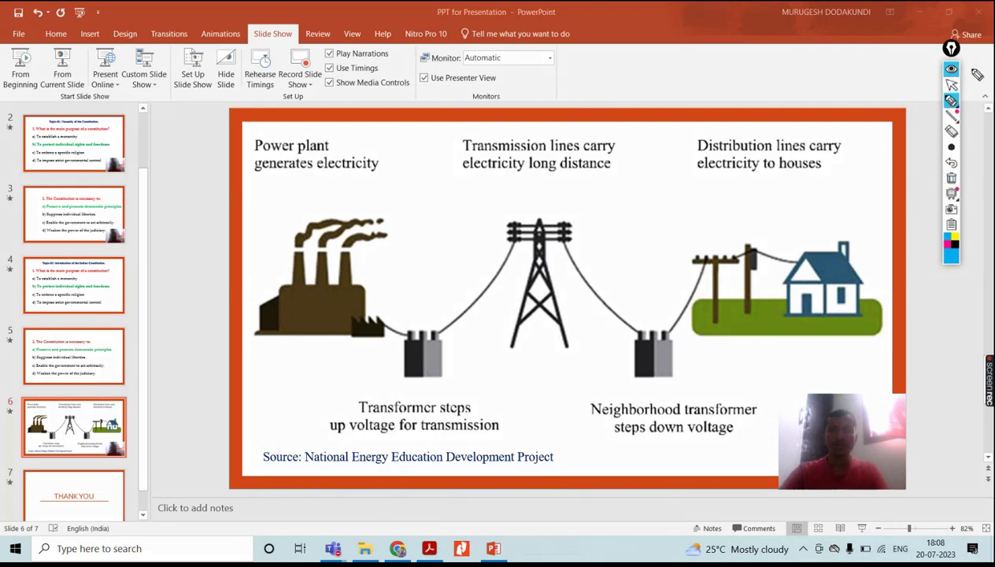
click(952, 69)
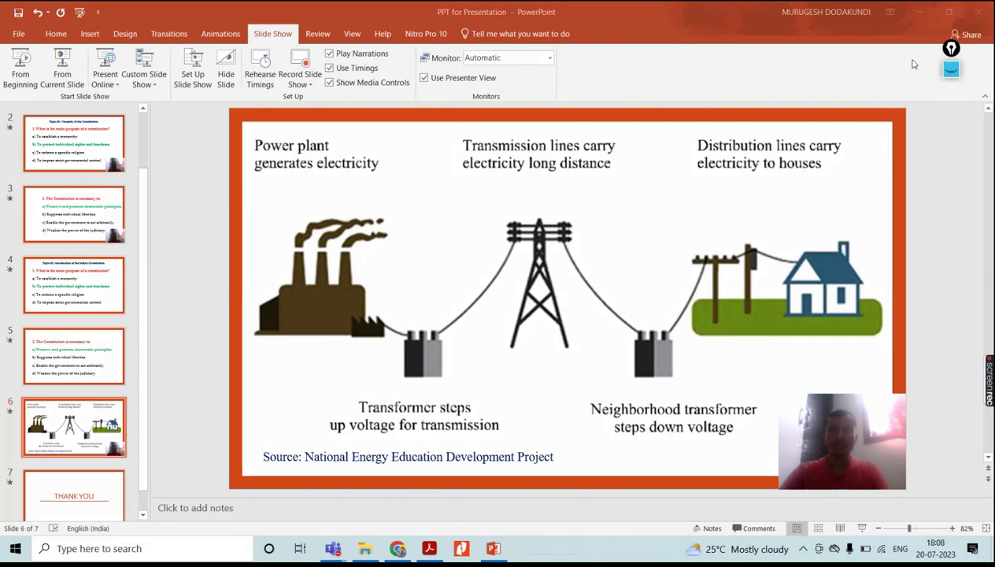
Open PPT for Presentation 03 from the Sample of PPT folder to play it in VLC.
click(365, 546)
click(130, 187)
click(132, 175)
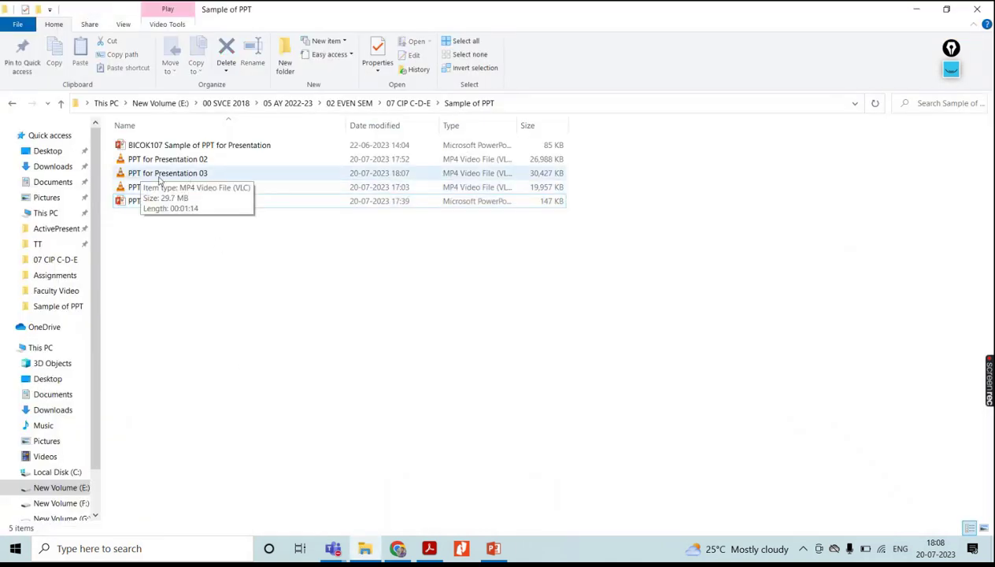
click(212, 176)
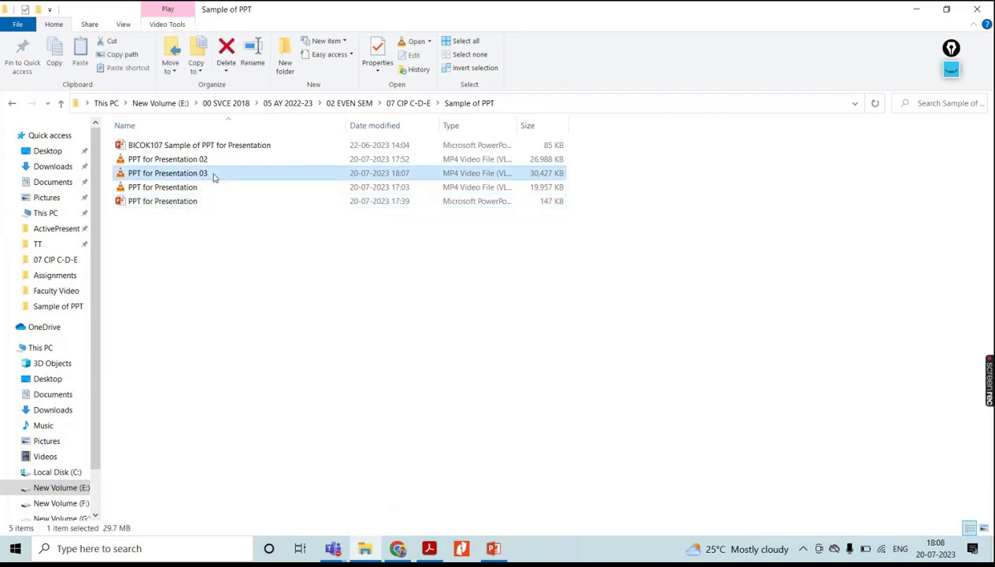
double_click(213, 177)
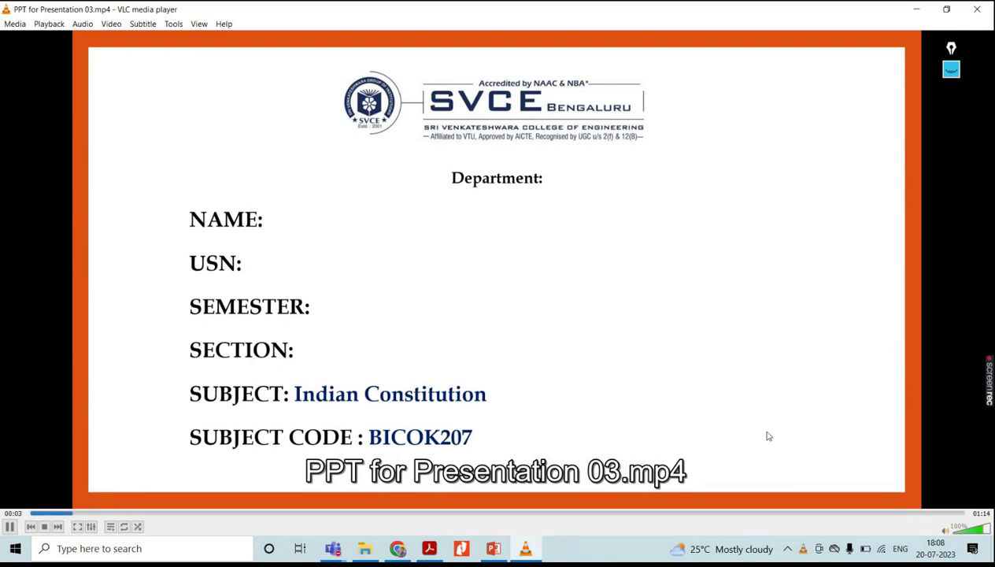
Circle the webcam insert on the video, clear the ink, pause at 00:20, and return to PowerPoint.
click(953, 72)
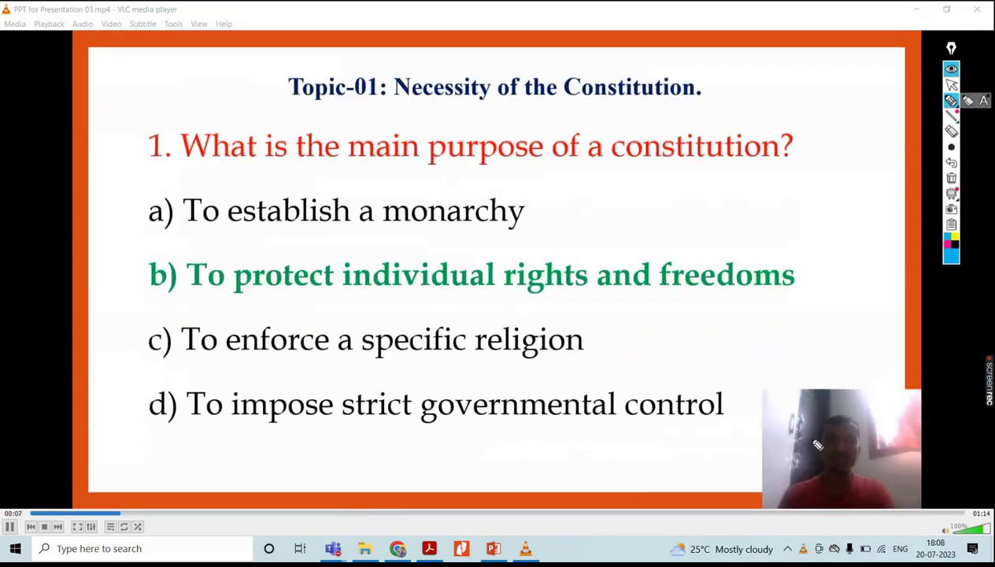
mouse_move(926, 366)
mouse_down()
mouse_move(717, 406)
mouse_move(719, 478)
mouse_move(960, 513)
mouse_move(907, 380)
mouse_move(871, 373)
mouse_up()
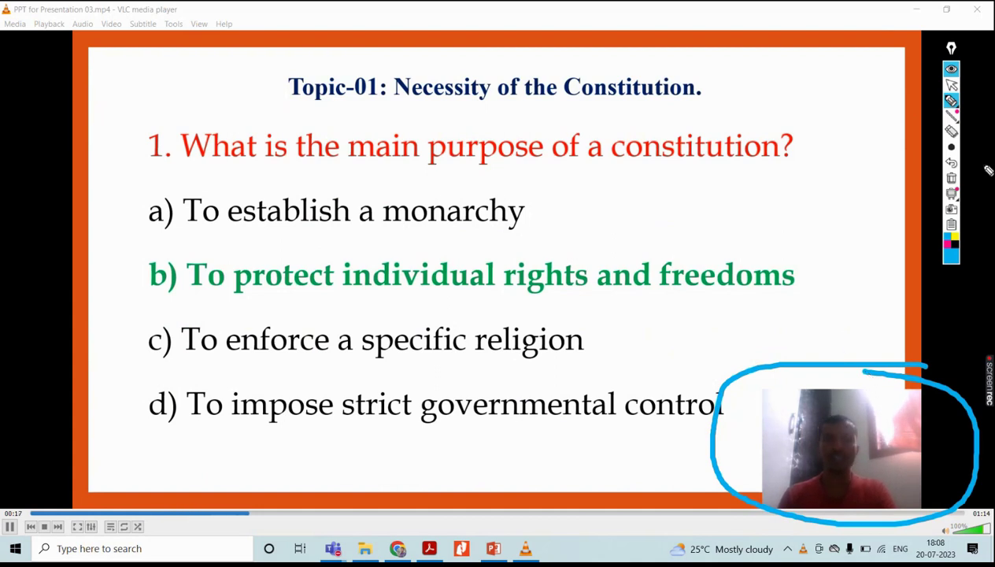
click(951, 178)
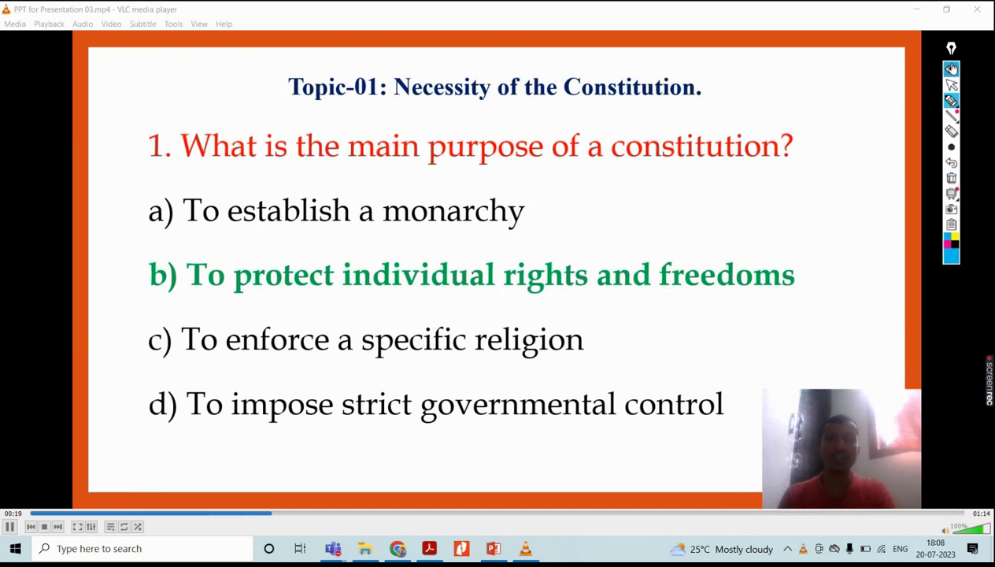
click(952, 68)
key(space)
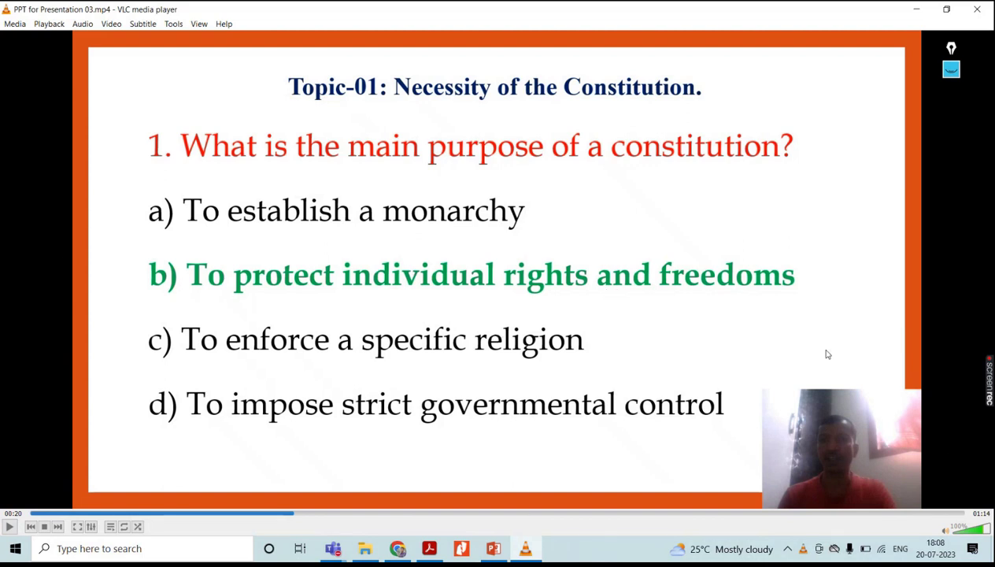
click(493, 548)
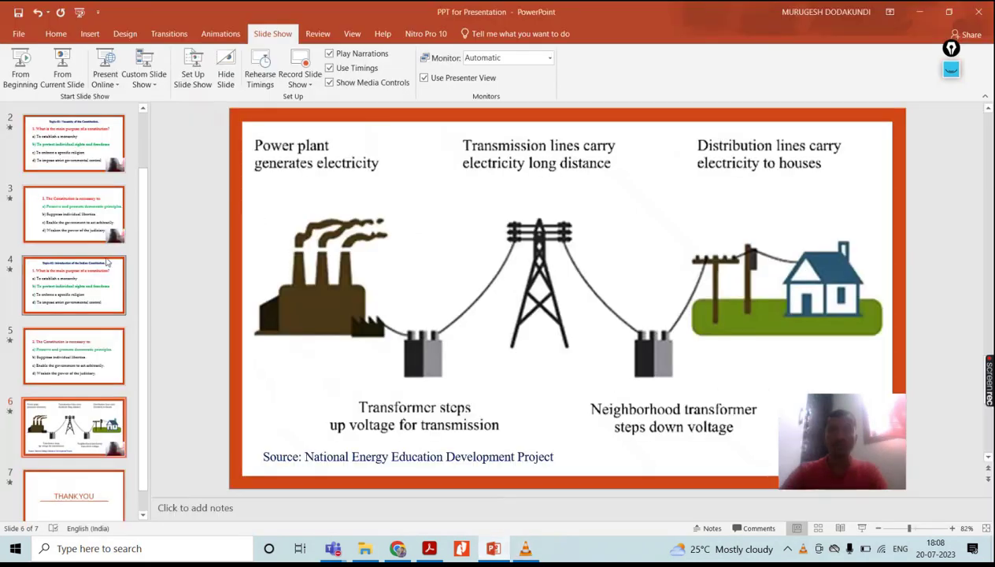
Nudge slide 2's webcam video up and to the left.
click(89, 167)
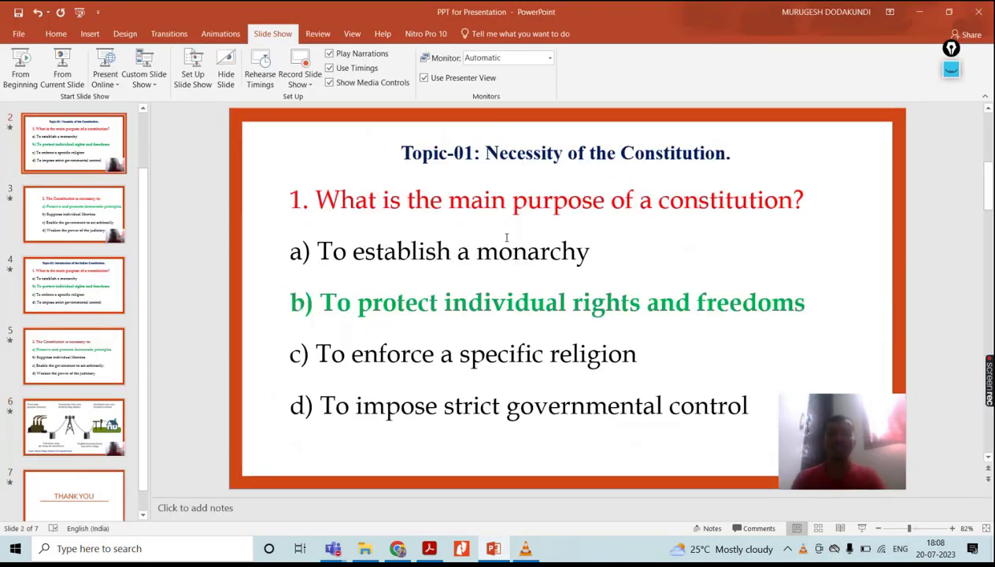
click(834, 409)
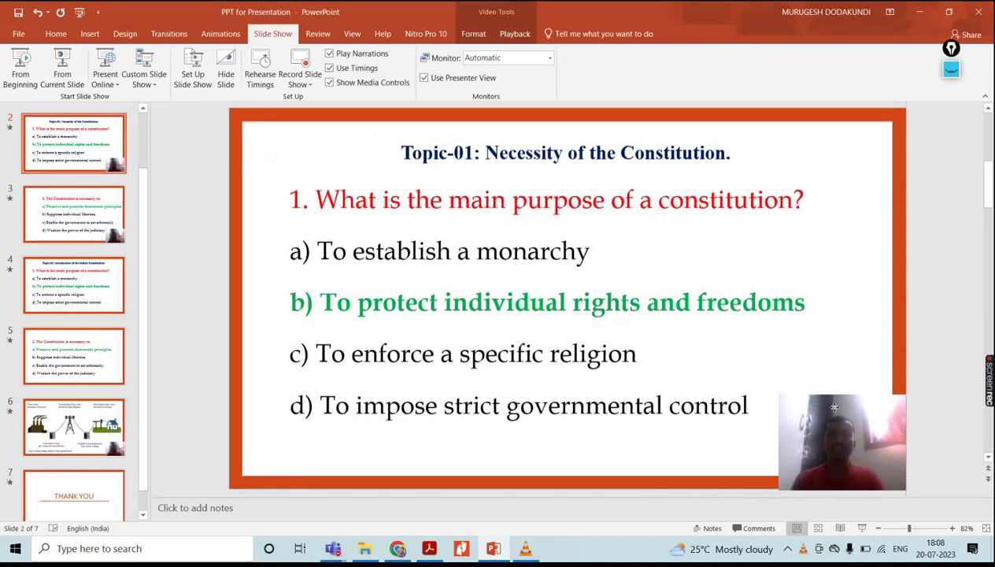
drag(834, 409, 797, 402)
click(850, 295)
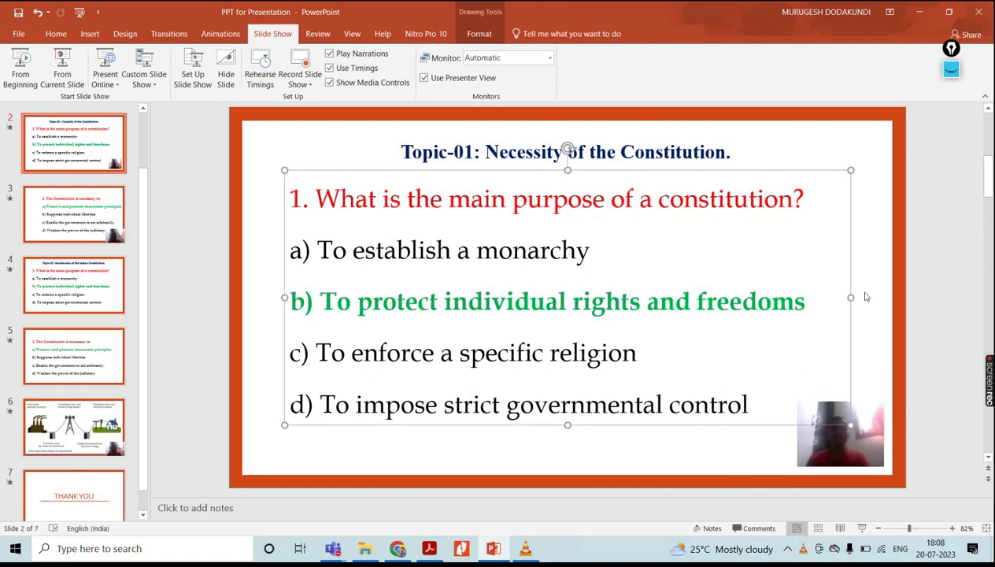
click(872, 280)
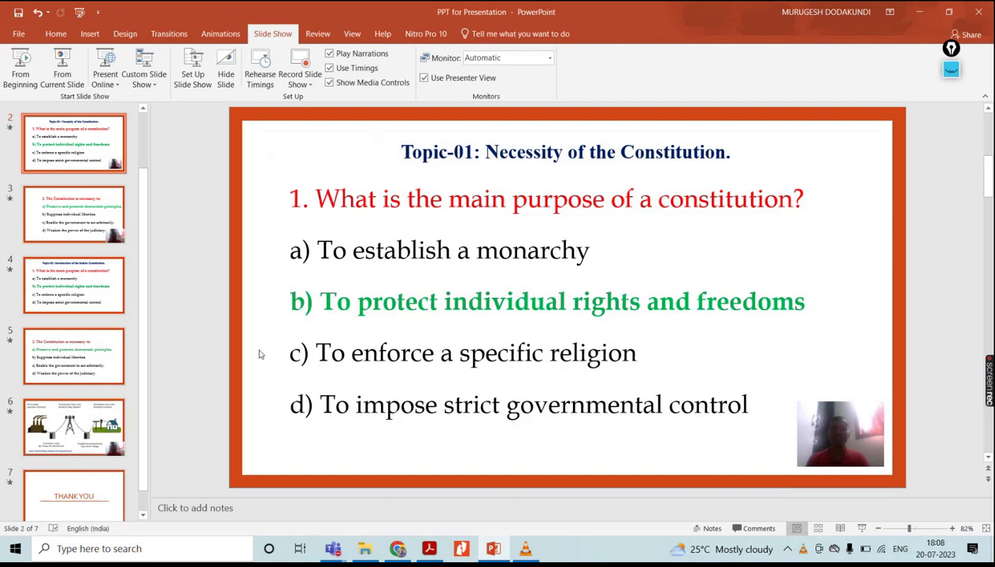
Move slide 3's webcam video to the top-left corner and shrink it to uncover the numbering.
click(55, 212)
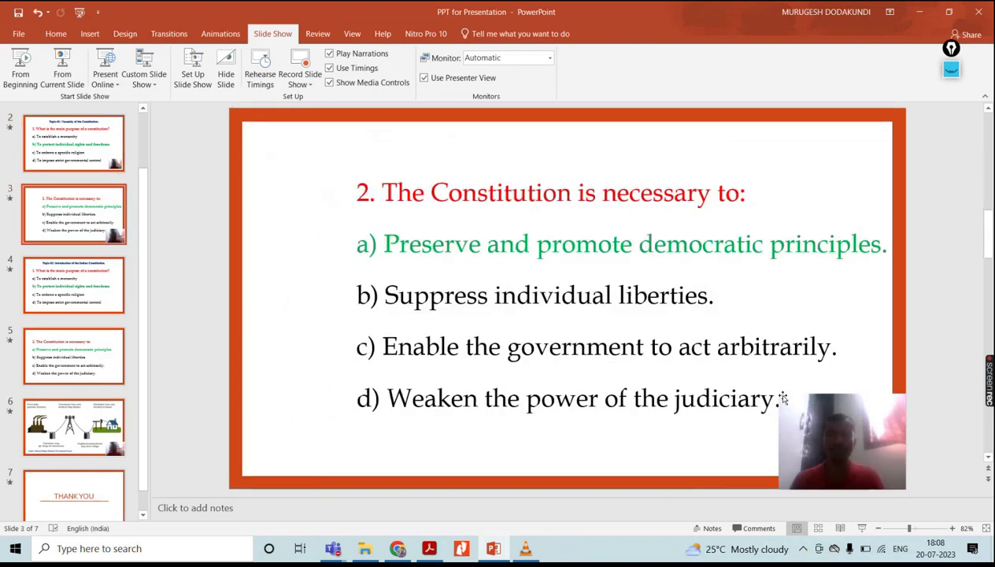
click(851, 409)
drag(851, 410, 316, 137)
drag(316, 149, 320, 144)
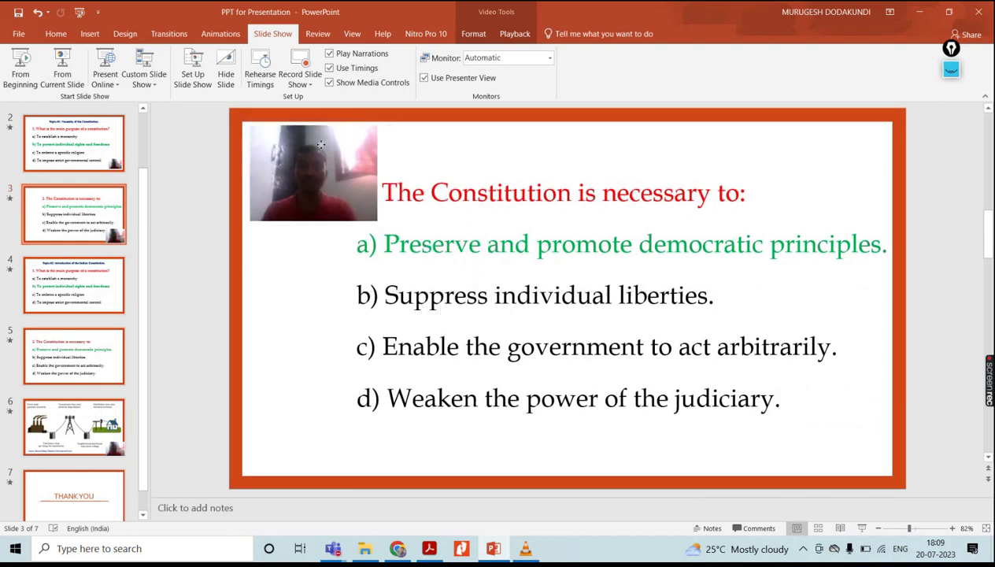
drag(377, 221, 342, 198)
click(300, 279)
Move slide 6's webcam video slightly up-left and shrink it from its corner.
click(72, 427)
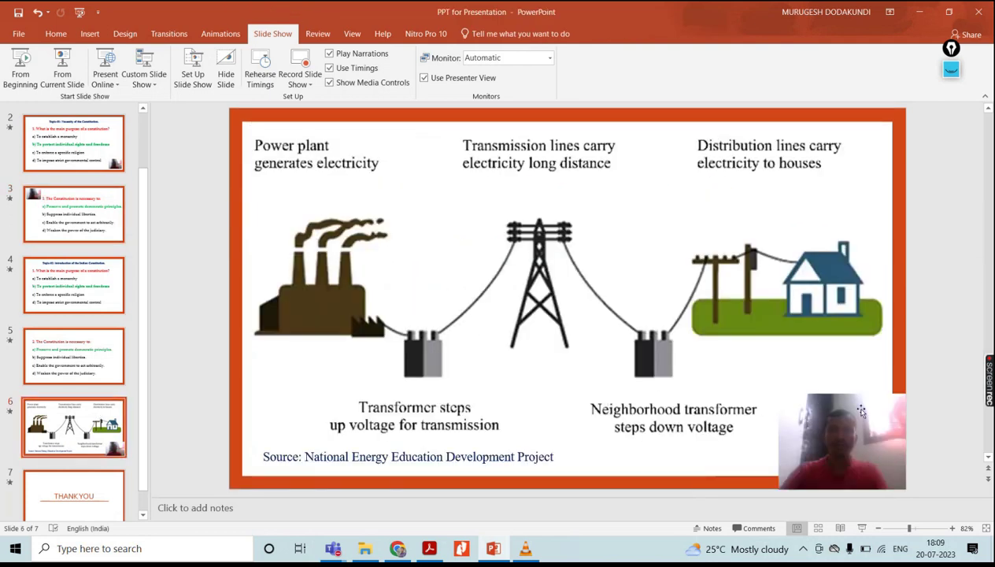
drag(855, 447, 838, 432)
drag(761, 373, 780, 395)
click(803, 359)
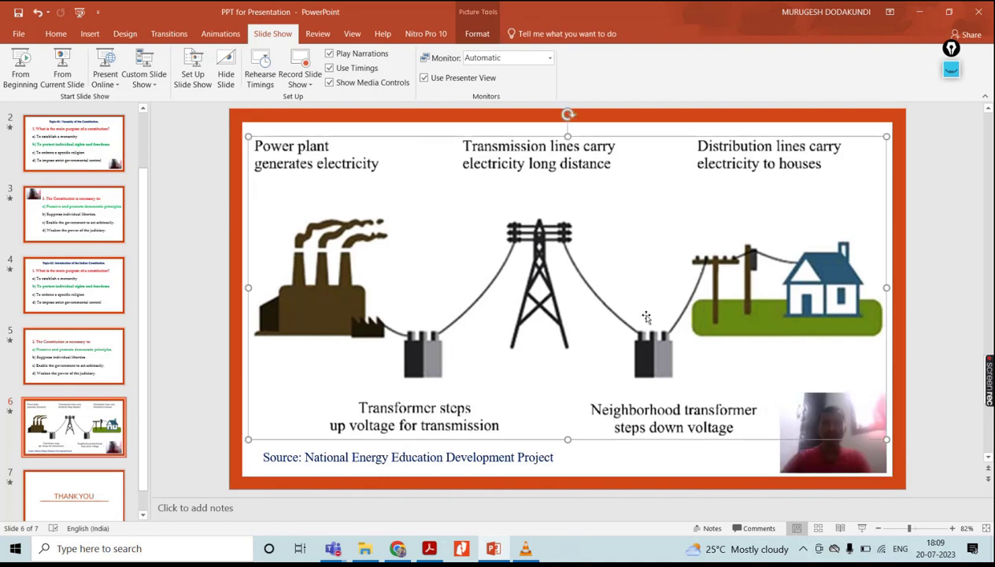
click(525, 549)
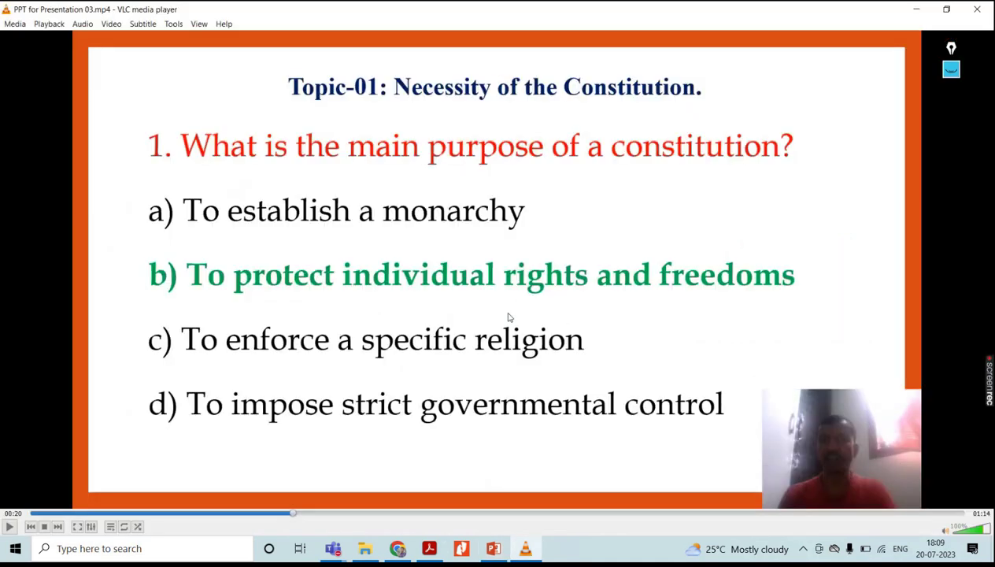
click(493, 549)
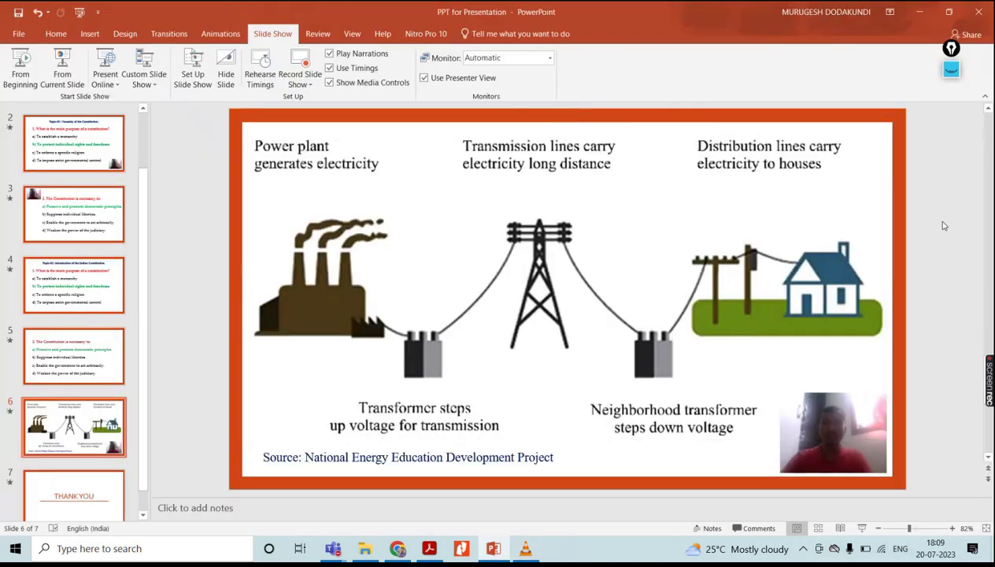
click(21, 37)
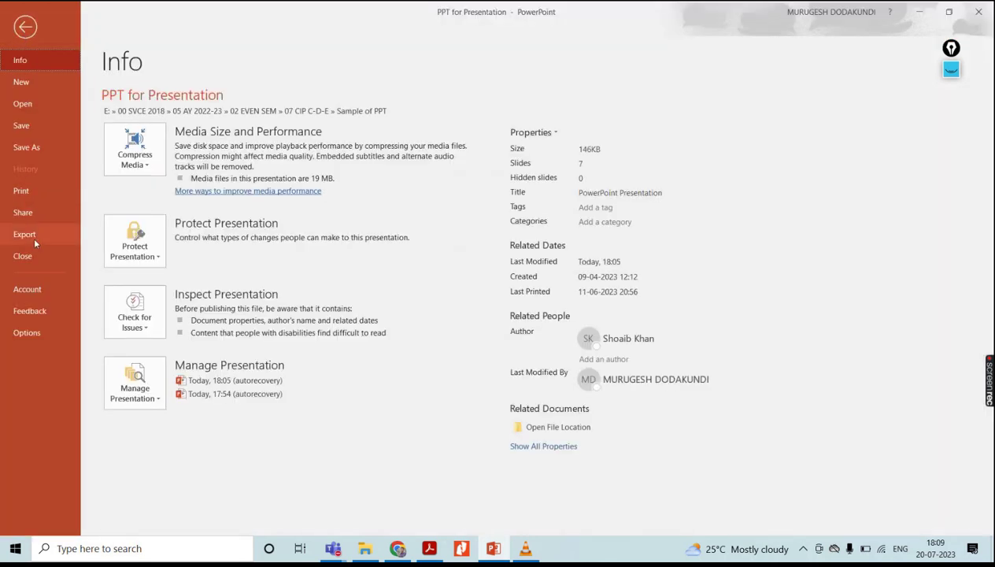
click(33, 236)
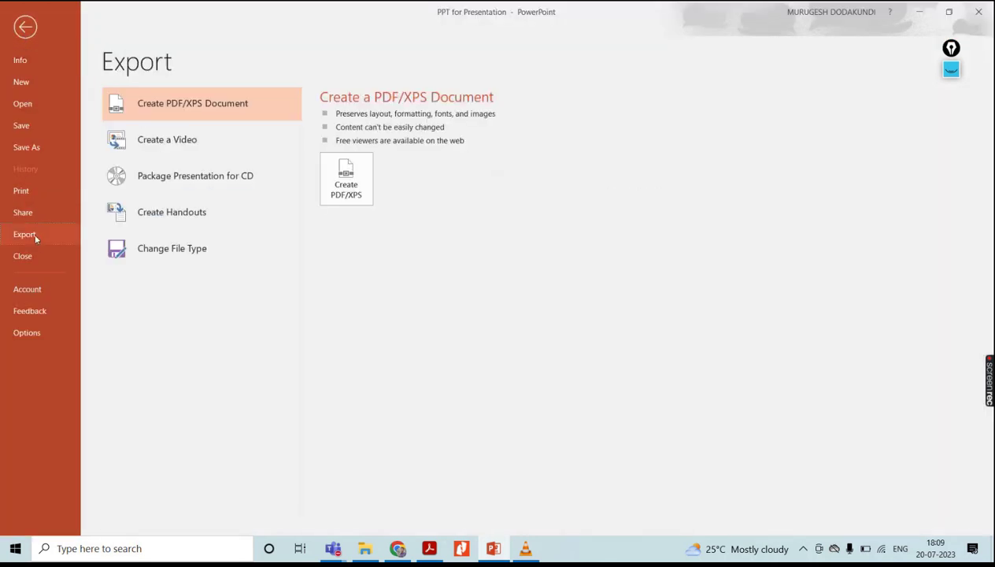
click(167, 218)
click(167, 147)
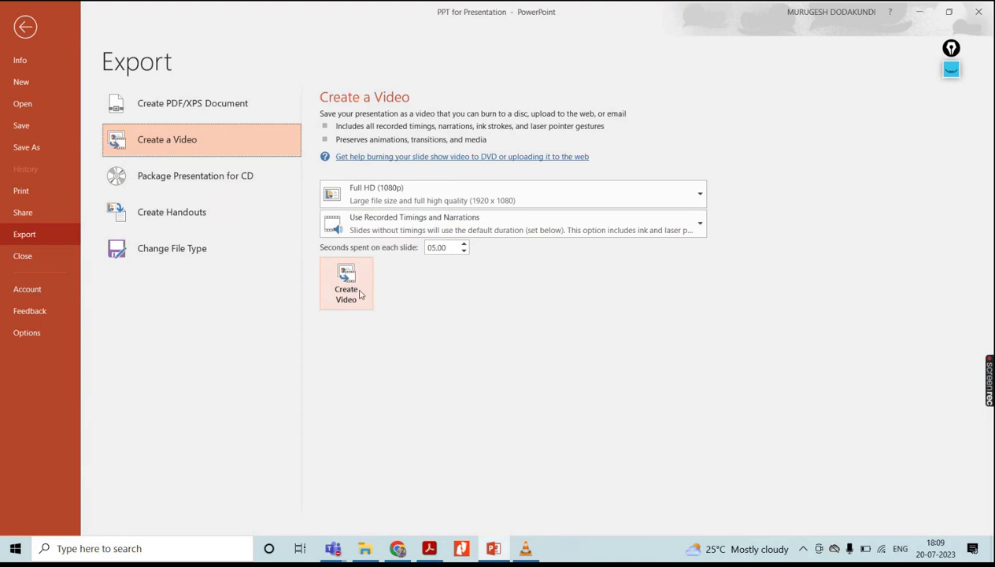
click(25, 26)
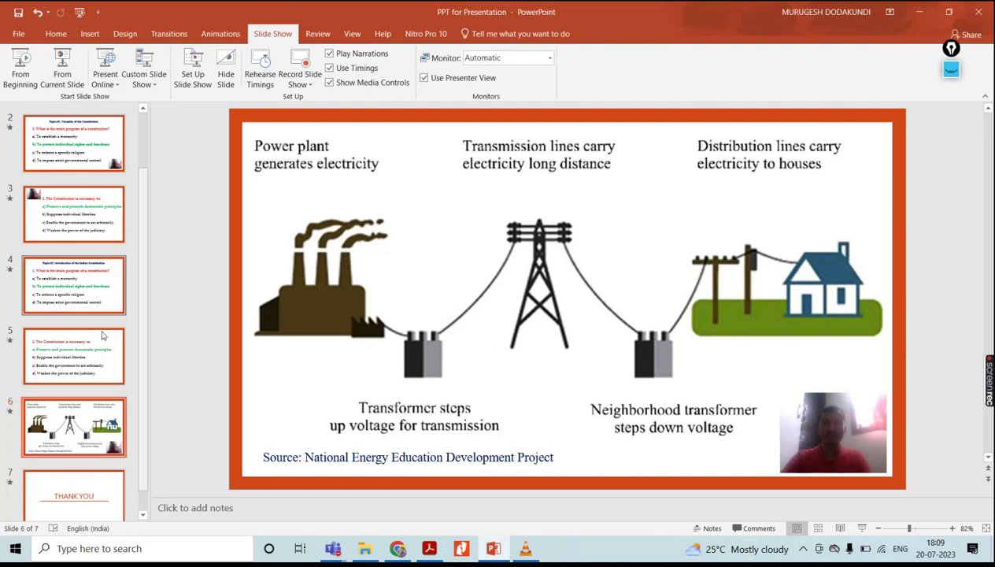
click(399, 550)
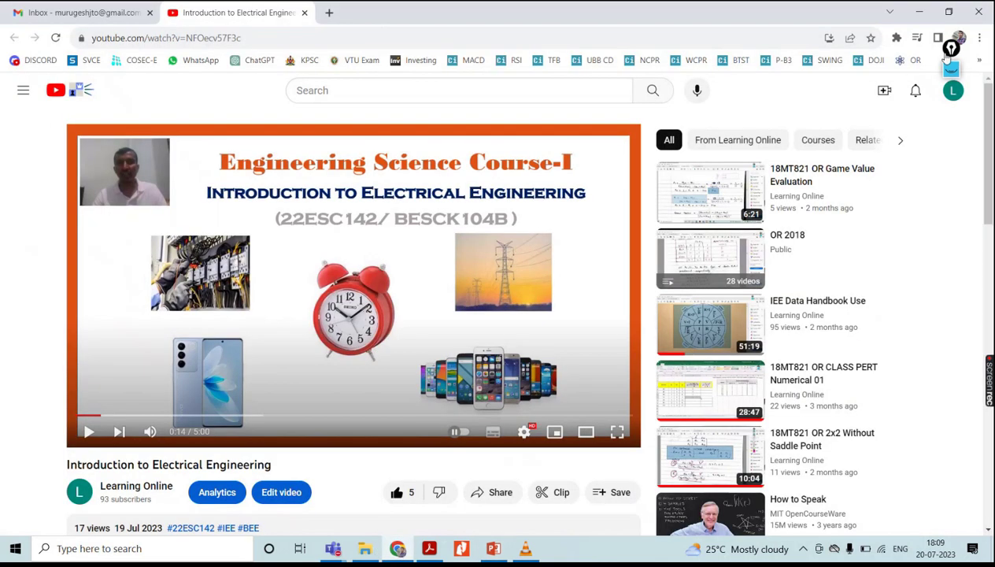
Annotate the YouTube page: underline the video title and handwrite and circle 'MS PPT' on the thumbnail.
click(951, 67)
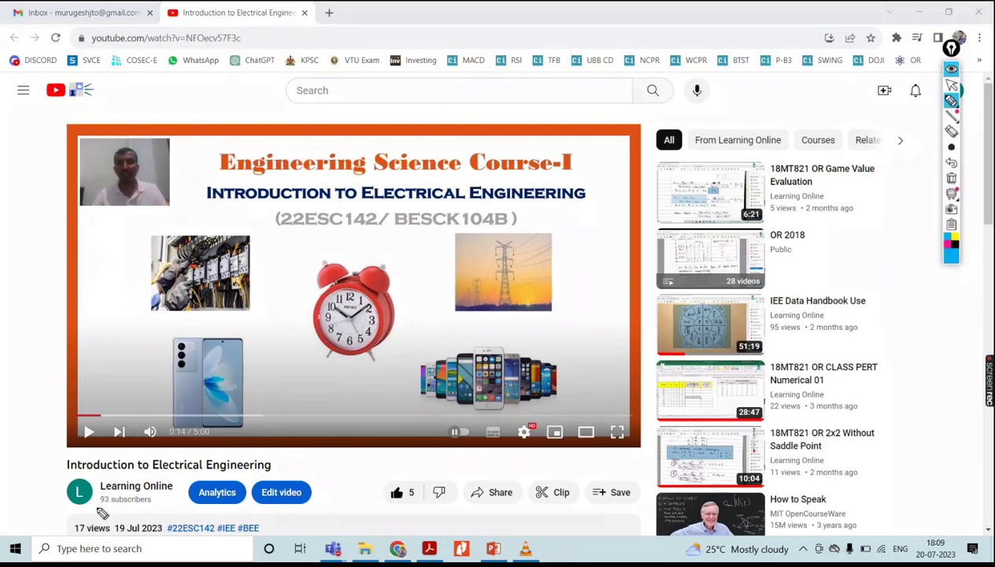
mouse_move(91, 505)
mouse_down()
mouse_move(126, 520)
mouse_move(186, 478)
mouse_move(118, 470)
mouse_move(88, 500)
mouse_up()
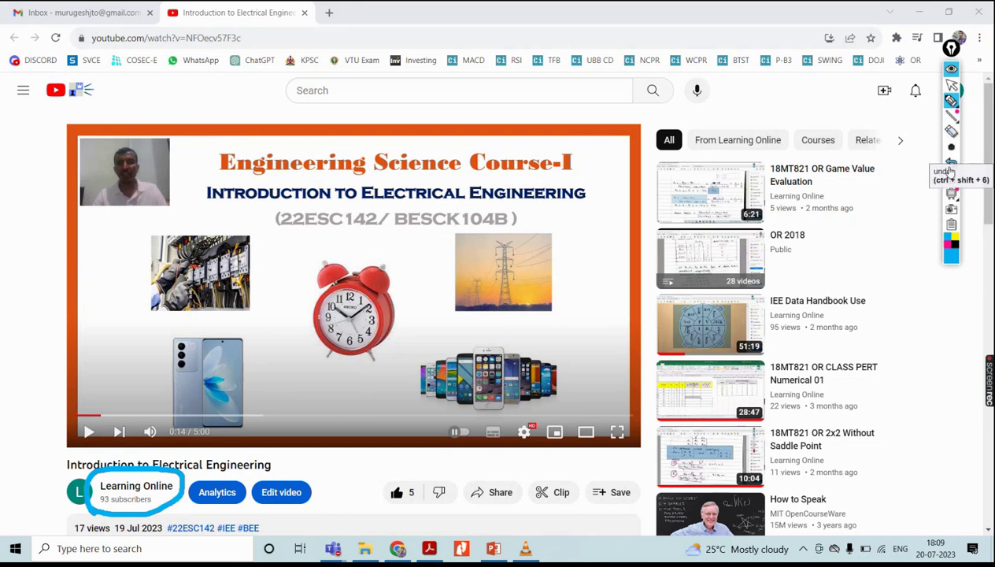
click(951, 167)
drag(67, 478, 292, 481)
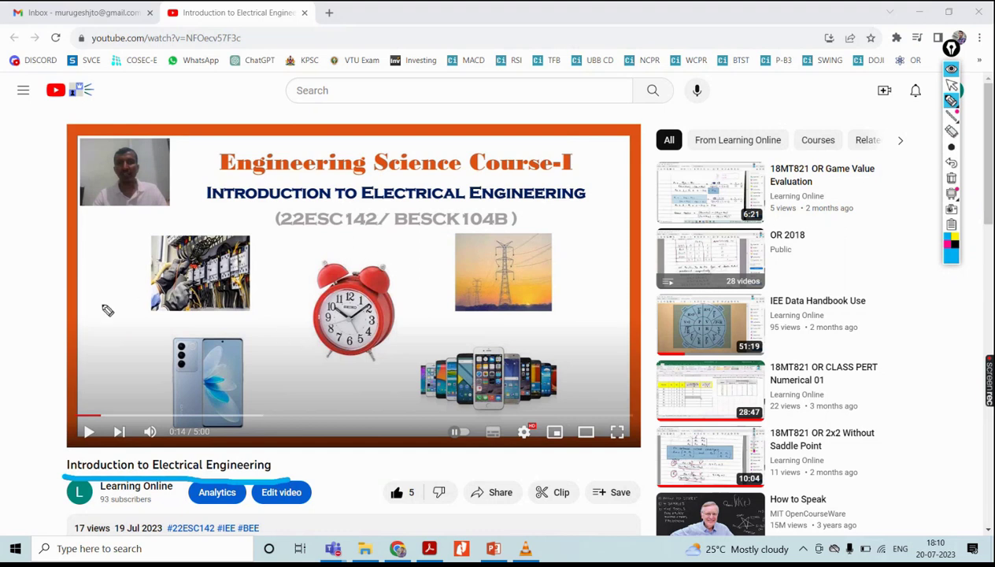
mouse_move(98, 326)
mouse_down()
mouse_move(100, 344)
mouse_move(154, 290)
mouse_move(158, 298)
mouse_move(187, 279)
mouse_move(177, 298)
mouse_move(203, 260)
mouse_up()
drag(104, 361, 189, 313)
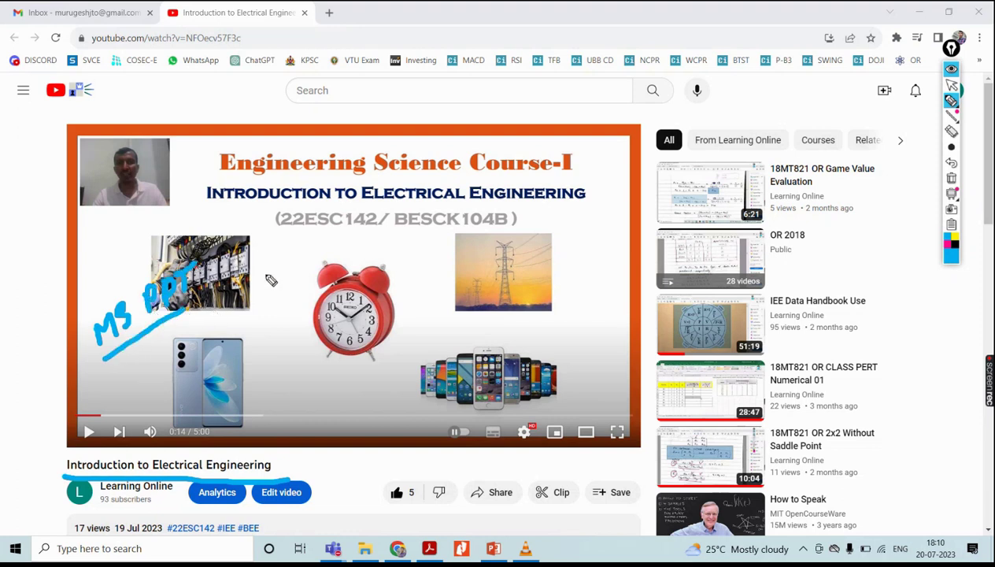
mouse_move(218, 261)
mouse_down()
mouse_move(90, 256)
mouse_move(191, 368)
mouse_move(236, 261)
mouse_up()
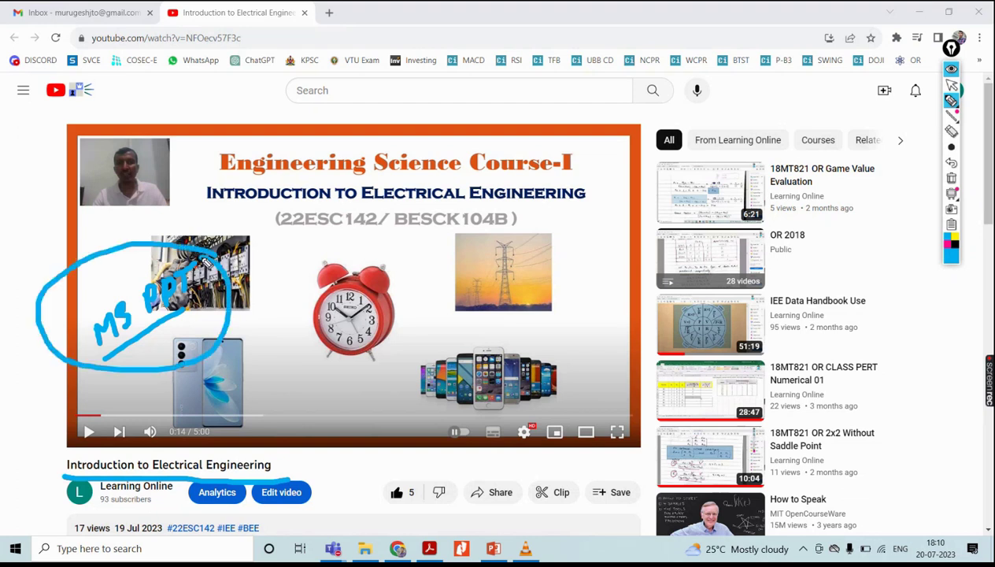
Clear the ink, collapse the pen toolbar, and bring the paused VLC video back.
click(952, 180)
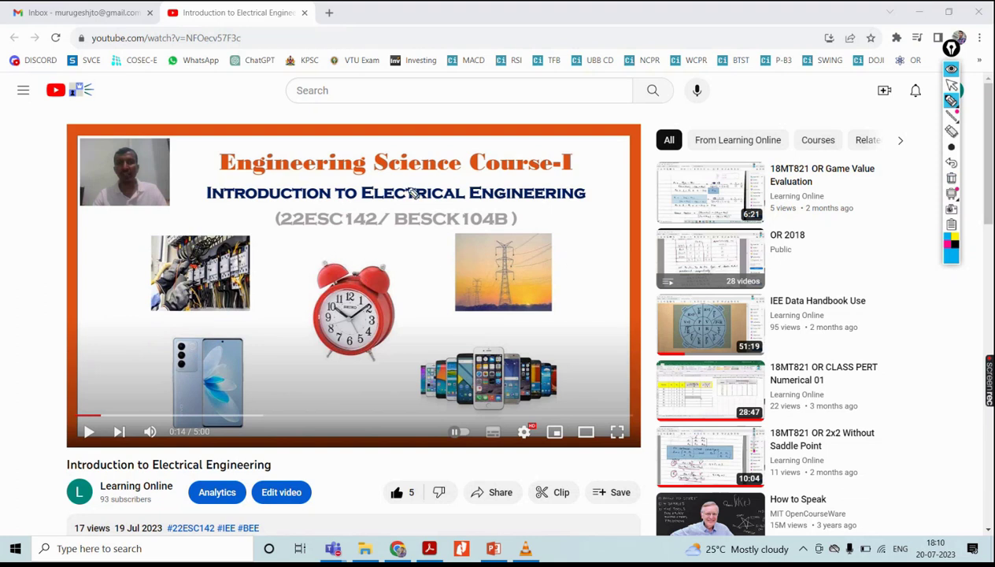
click(951, 84)
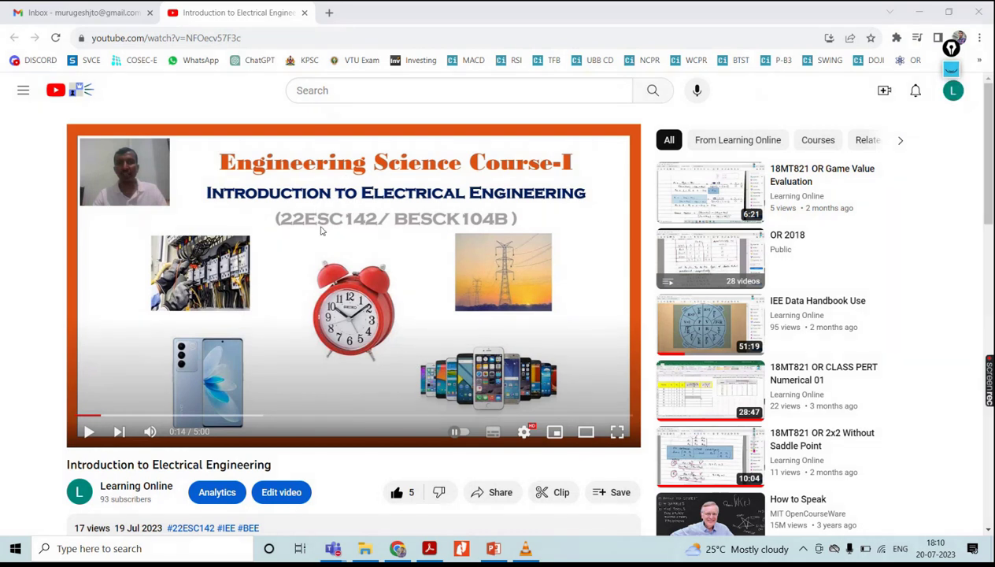
click(525, 548)
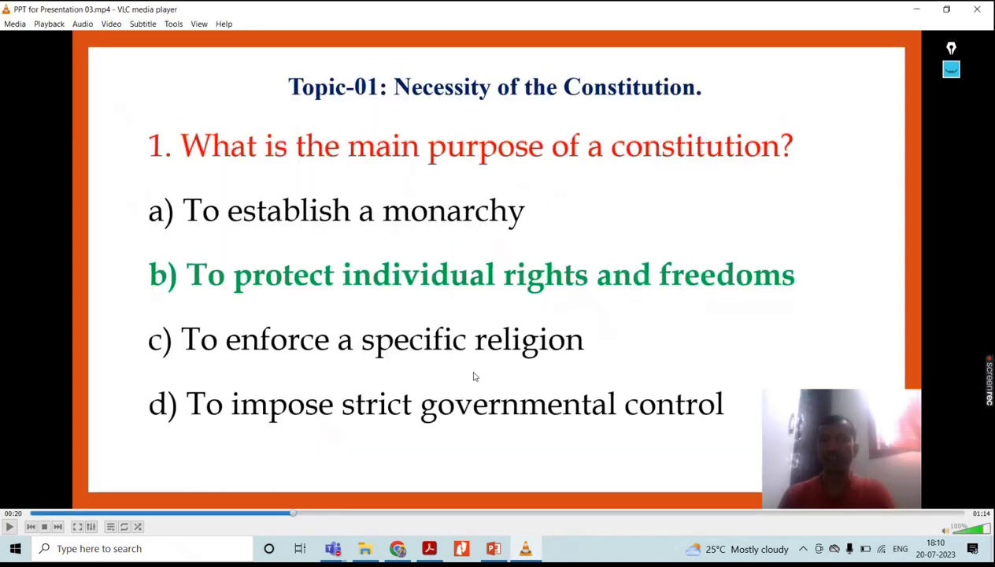